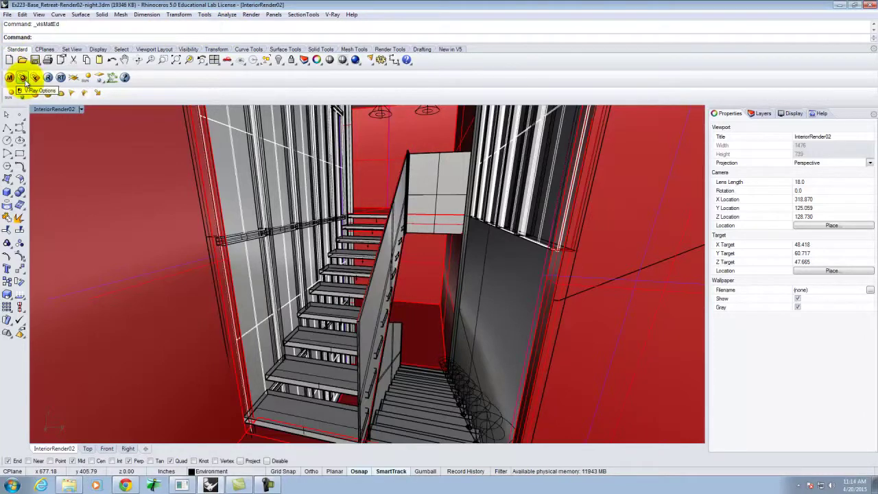
{"action": "left_click", "coordinate": [22, 77]}
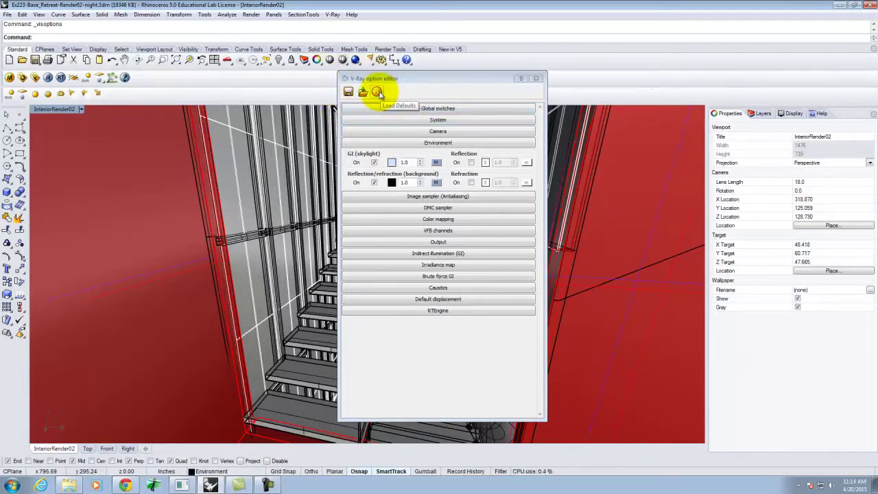
{"action": "left_click", "coordinate": [377, 92]}
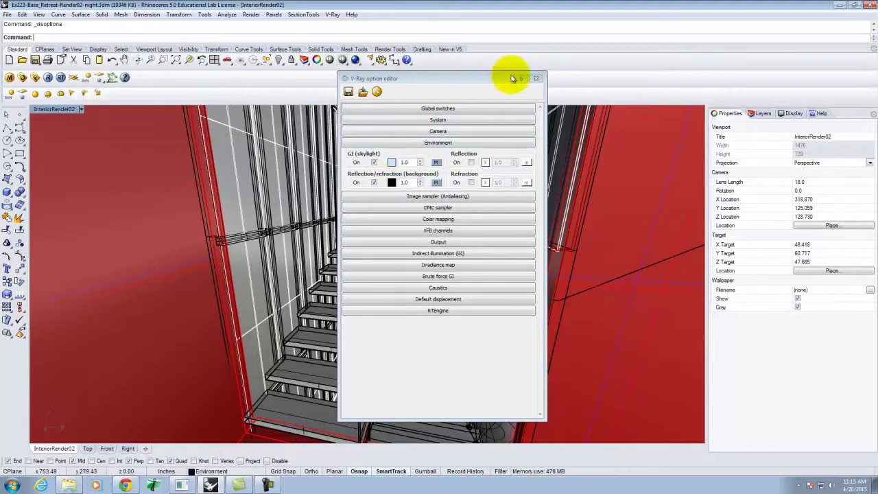
{"action": "left_click", "coordinate": [536, 77]}
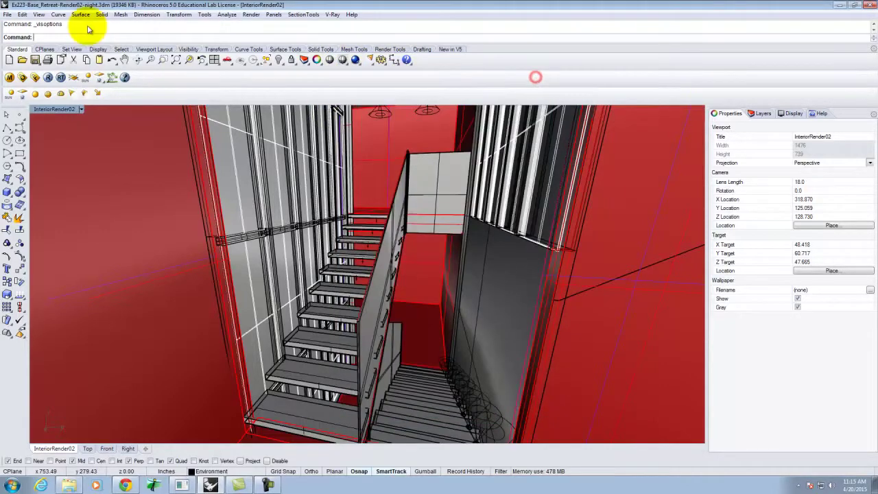
{"action": "left_click", "coordinate": [7, 14]}
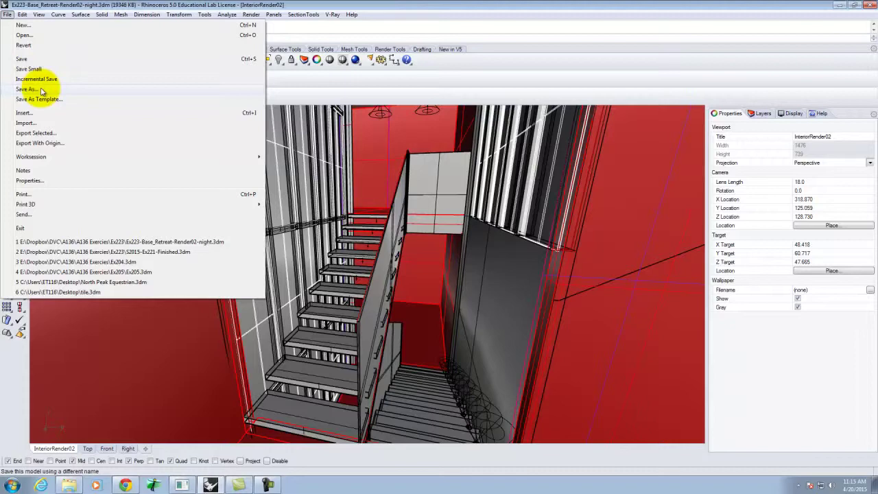
{"action": "left_click", "coordinate": [21, 15]}
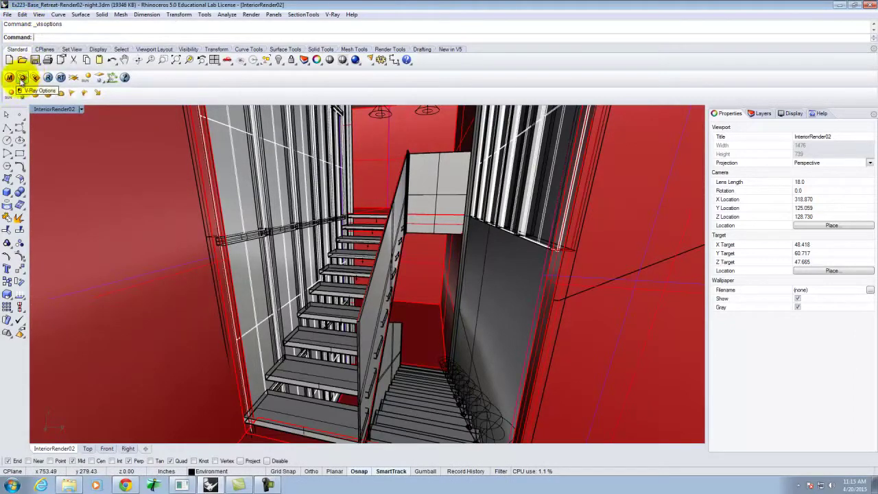
Start saving the V-Ray render options as Retreat_Day_Settings.visopt, cancel the save and close the option editor
{"action": "left_click", "coordinate": [22, 78]}
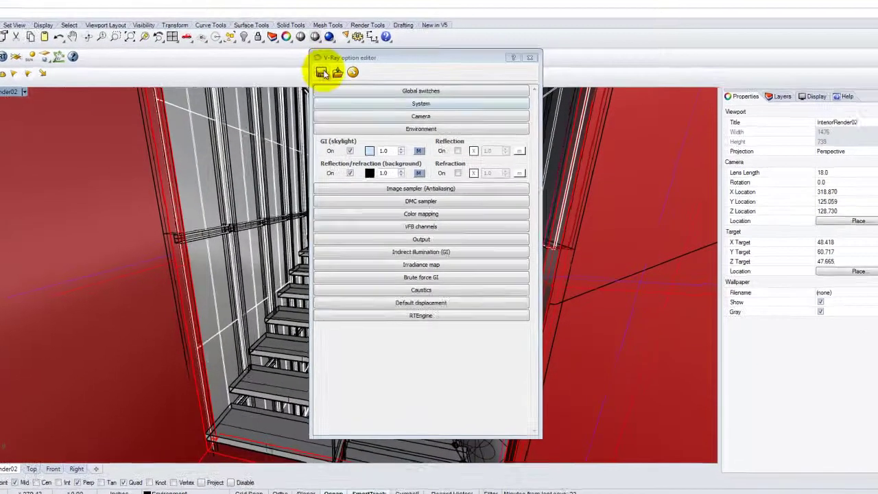
{"action": "left_click", "coordinate": [348, 91]}
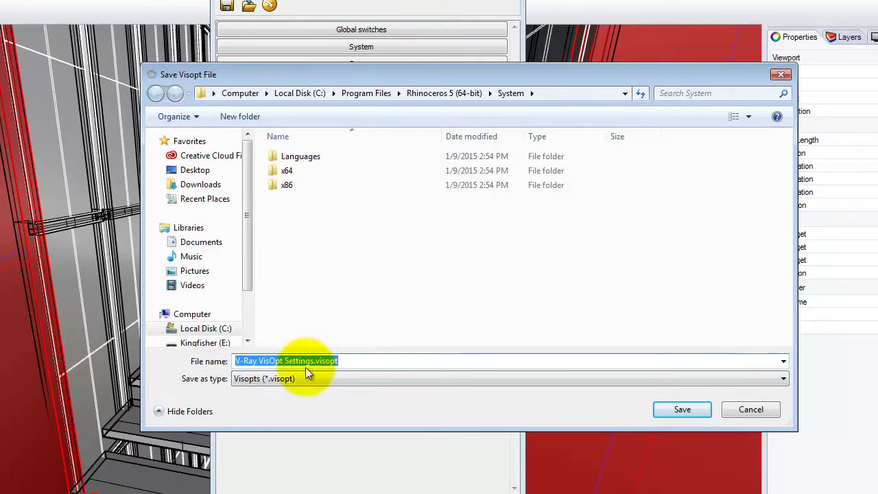
{"action": "left_click", "coordinate": [316, 362]}
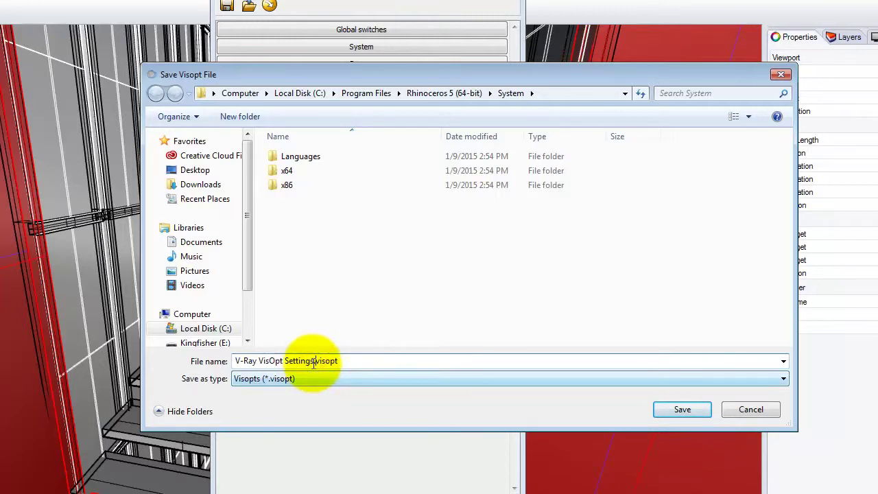
{"action": "left_click_drag", "start_coordinate": [314, 361], "coordinate": [123, 345]}
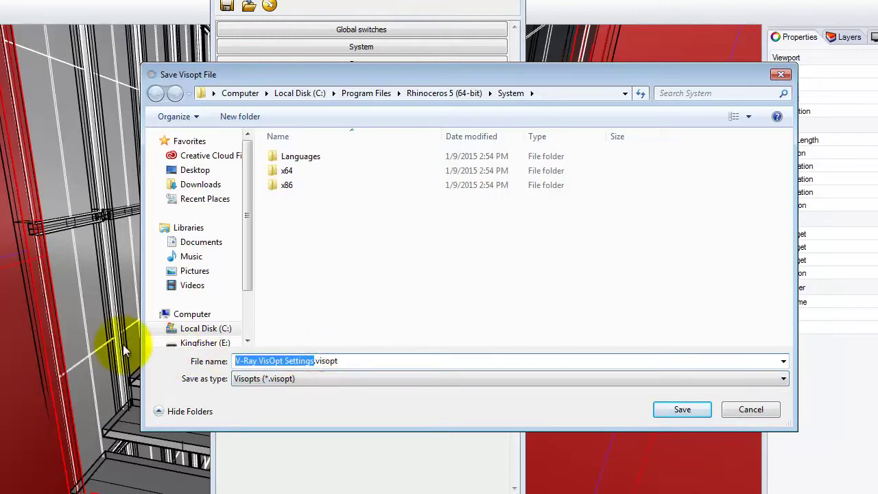
{"action": "key", "text": "BackSpace"}
{"action": "key", "text": "Caps_Lock"}
{"action": "type", "text": "Retreat"}
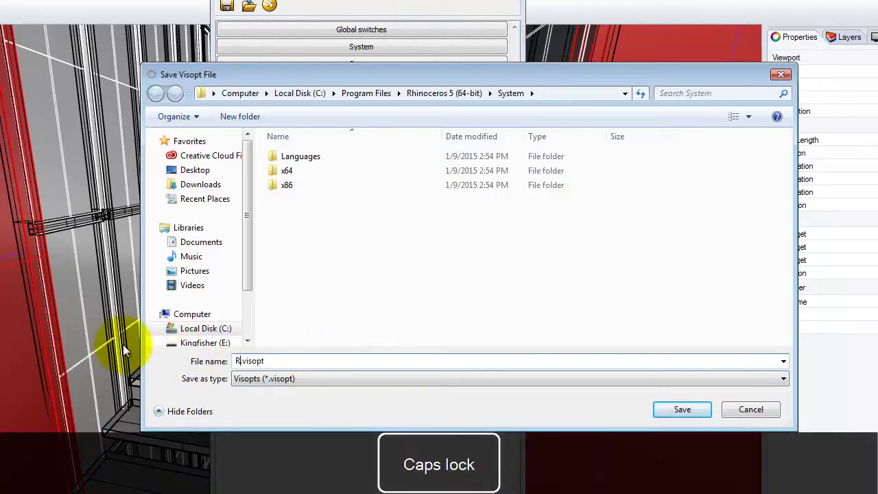
{"action": "type", "text": "_Day_"}
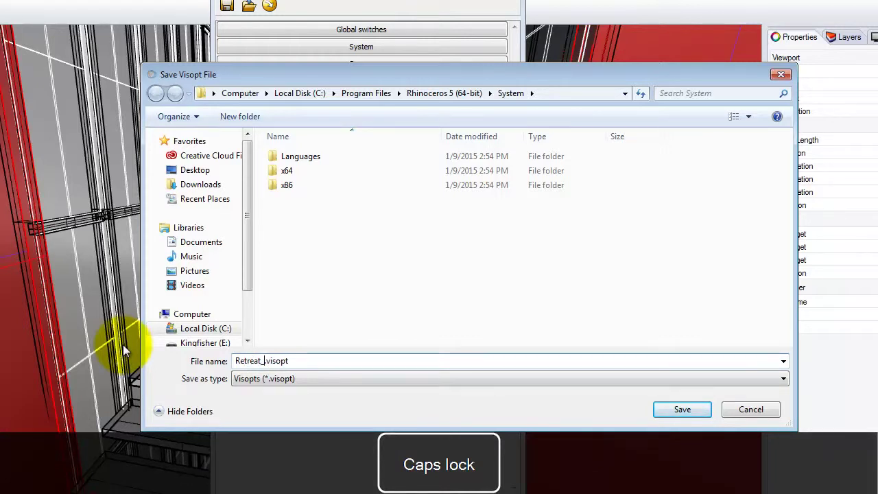
{"action": "type", "text": "Set"}
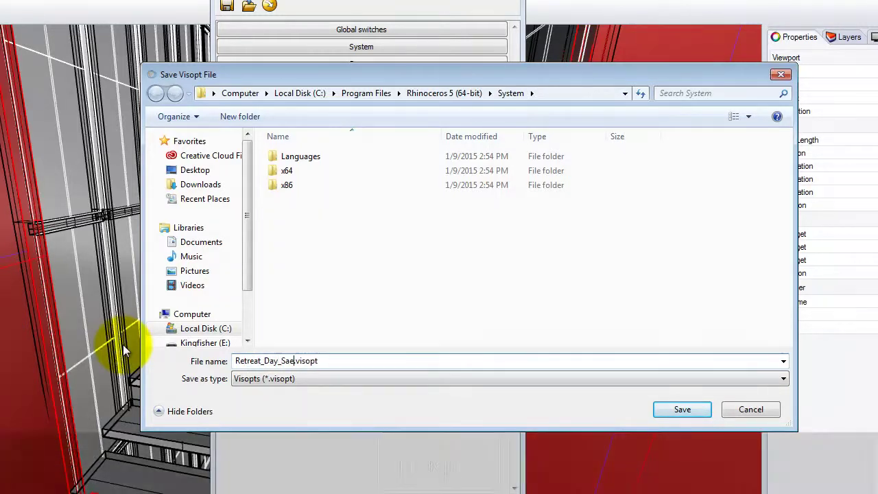
{"action": "key", "text": "BackSpace"}
{"action": "type", "text": "tings"}
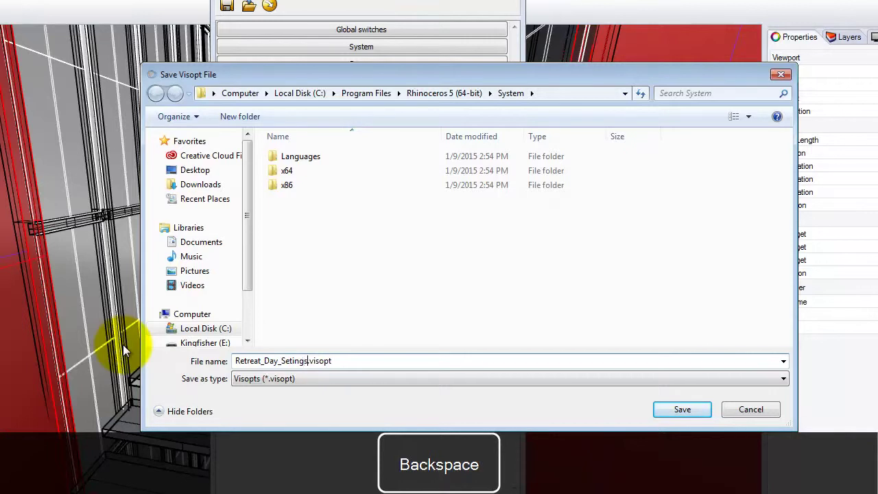
{"action": "key", "text": "BackSpace"}
{"action": "key", "text": "BackSpace"}
{"action": "key", "text": "BackSpace"}
{"action": "type", "text": "tings"}
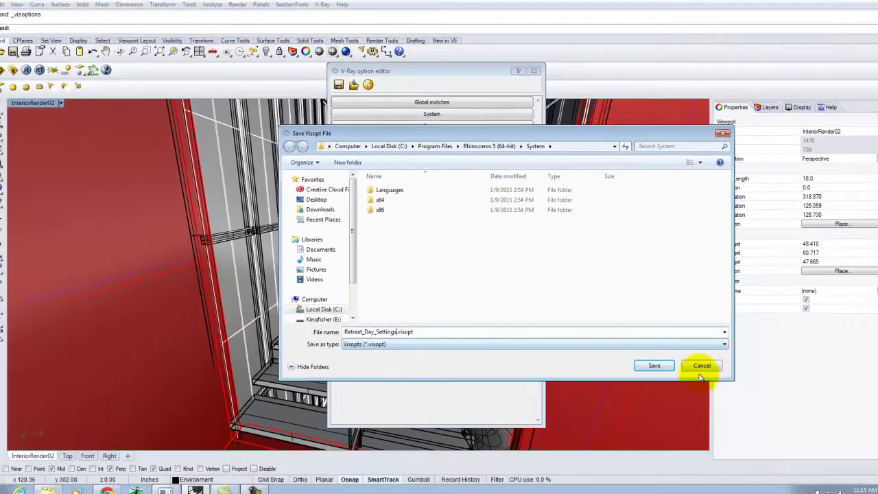
{"action": "left_click", "coordinate": [700, 369]}
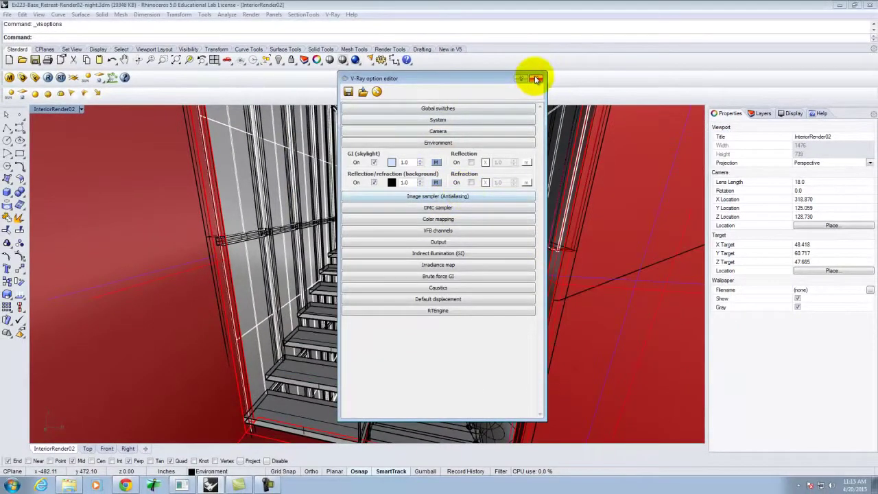
{"action": "left_click", "coordinate": [537, 79]}
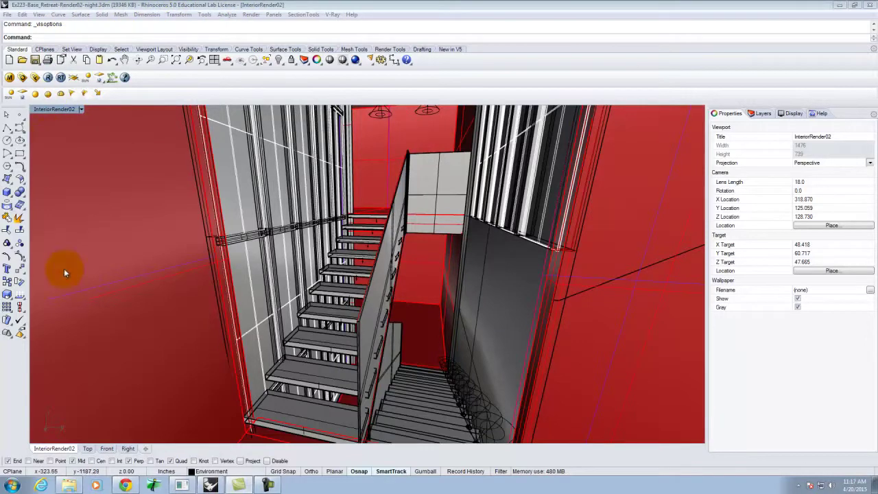
Switch to Chrome and find the Archi 136 archives on the site's Downloadable Resource Packages page
{"action": "left_click", "coordinate": [127, 485]}
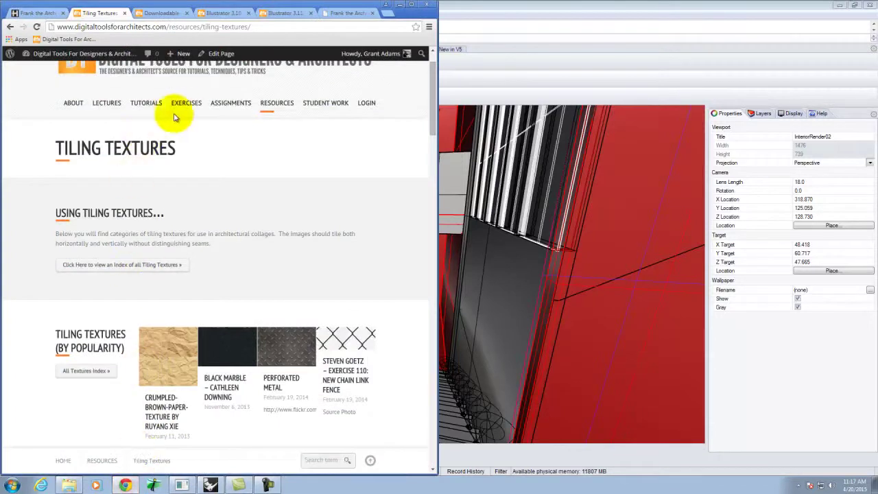
{"action": "mouse_move", "coordinate": [276, 103]}
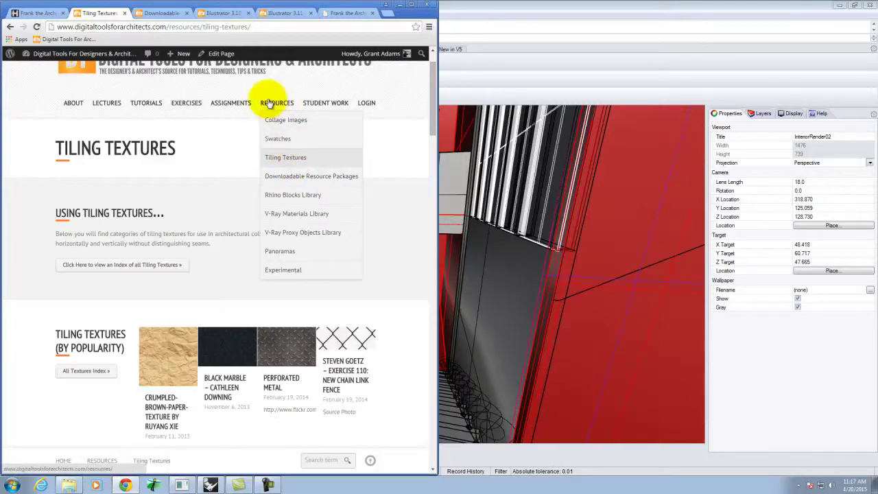
{"action": "left_click", "coordinate": [290, 180]}
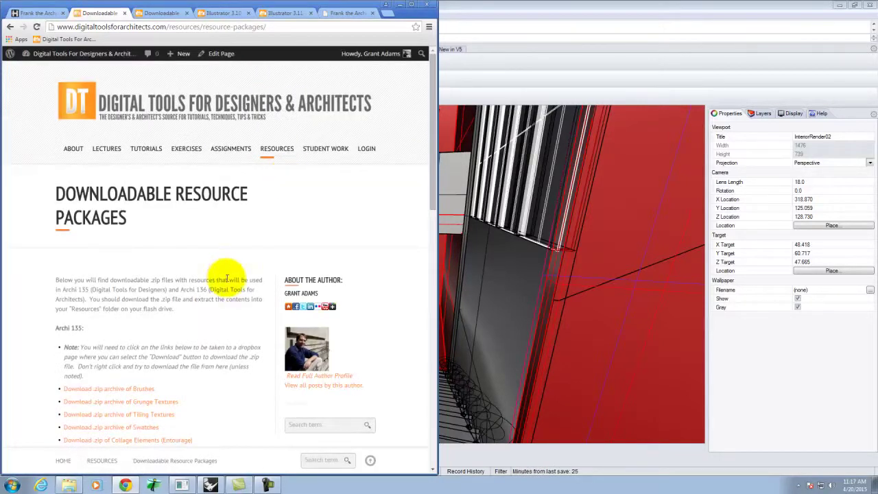
{"action": "scroll", "coordinate": [225, 279], "scroll_direction": "down", "scroll_amount": 7}
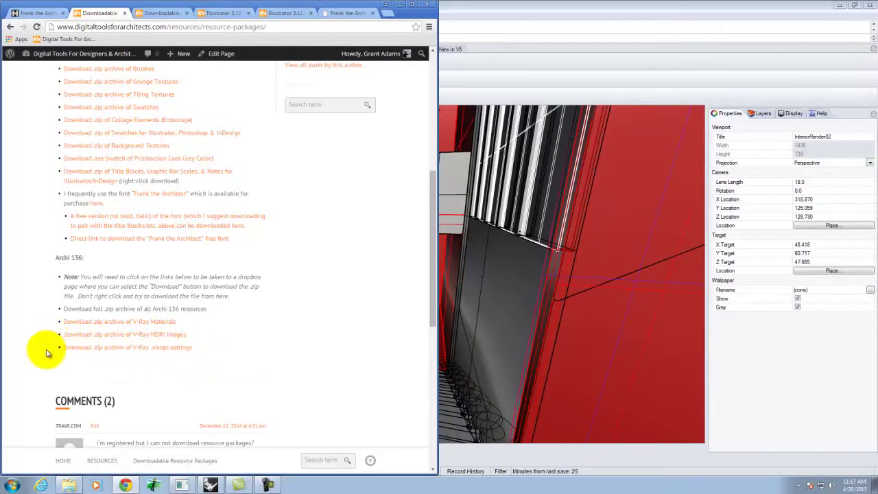
Download the zip archive of V-Ray .visopt settings from its Dropbox page and return to Rhino
{"action": "left_click", "coordinate": [122, 348]}
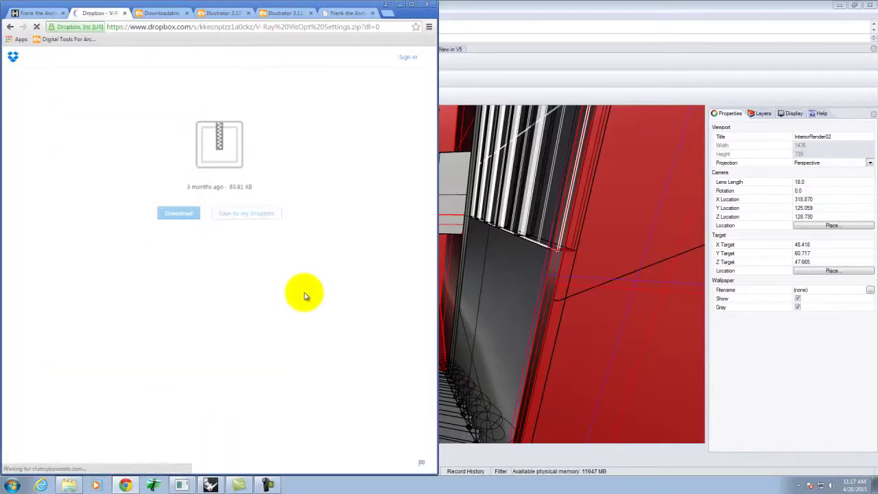
{"action": "left_click", "coordinate": [175, 210]}
{"action": "left_click", "coordinate": [294, 98]}
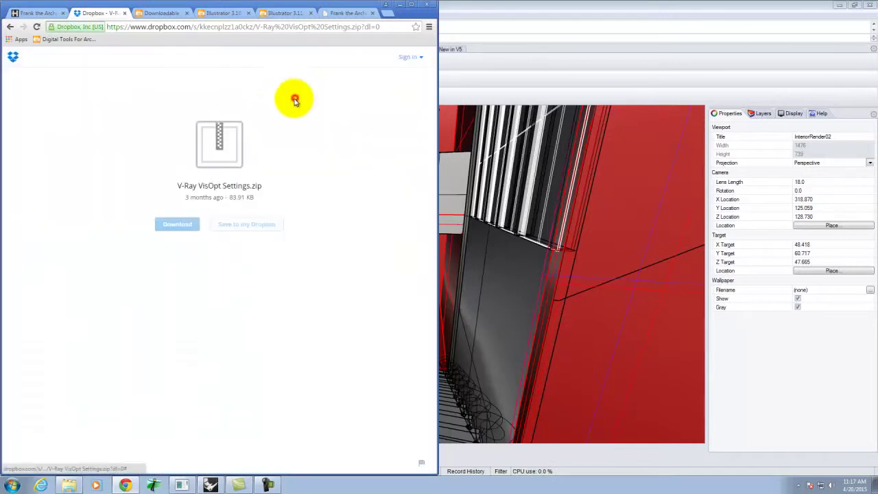
{"action": "left_click", "coordinate": [175, 224]}
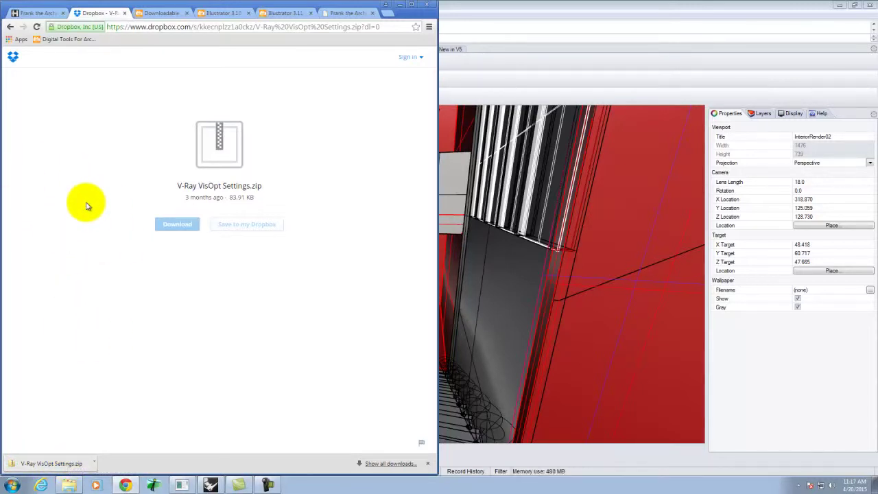
{"action": "left_click", "coordinate": [402, 6]}
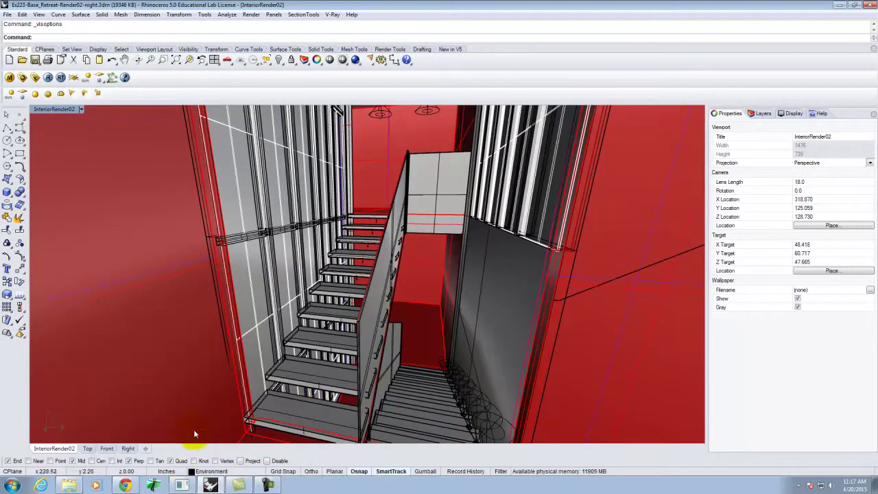
Load moonlit3-GI.hdr from the Night HDRIs folder as the V-Ray GI (skylight) texture, preview it and accept
{"action": "left_click", "coordinate": [23, 79]}
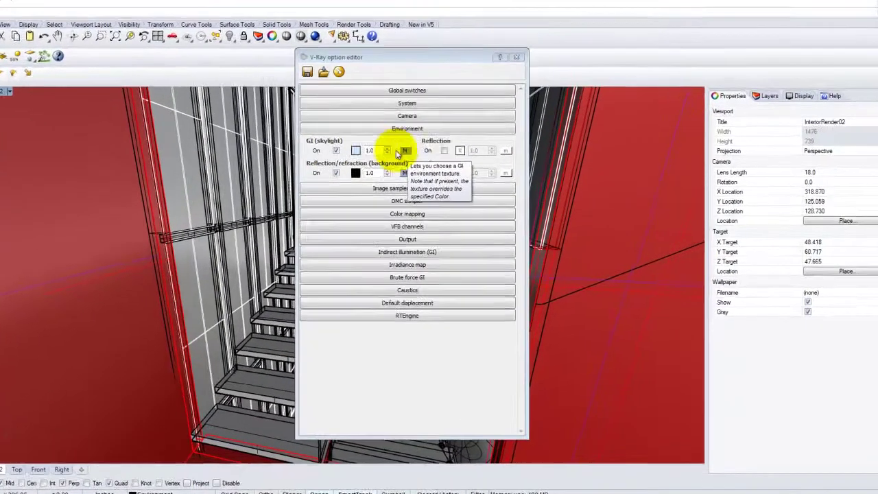
{"action": "left_click", "coordinate": [402, 151]}
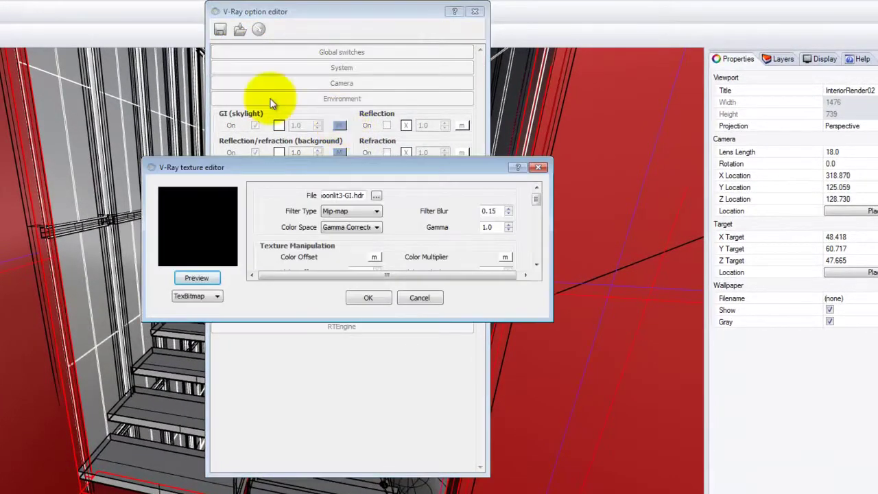
{"action": "left_click", "coordinate": [376, 196]}
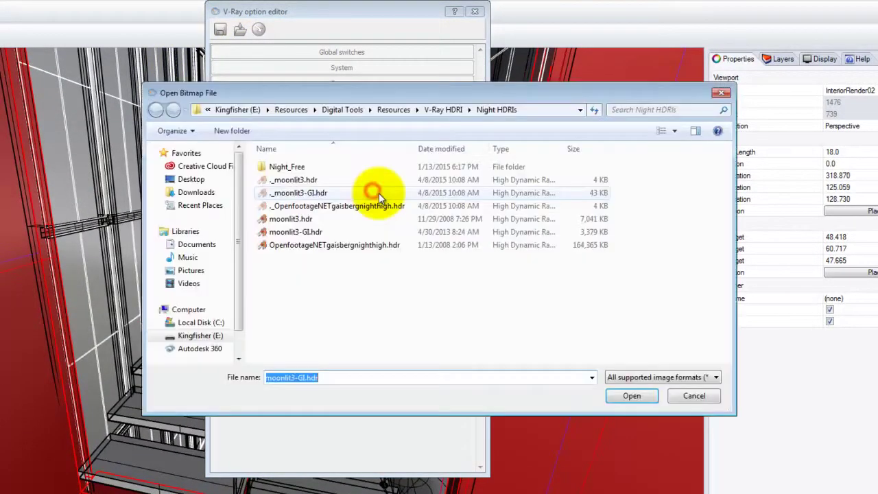
{"action": "left_click", "coordinate": [442, 109]}
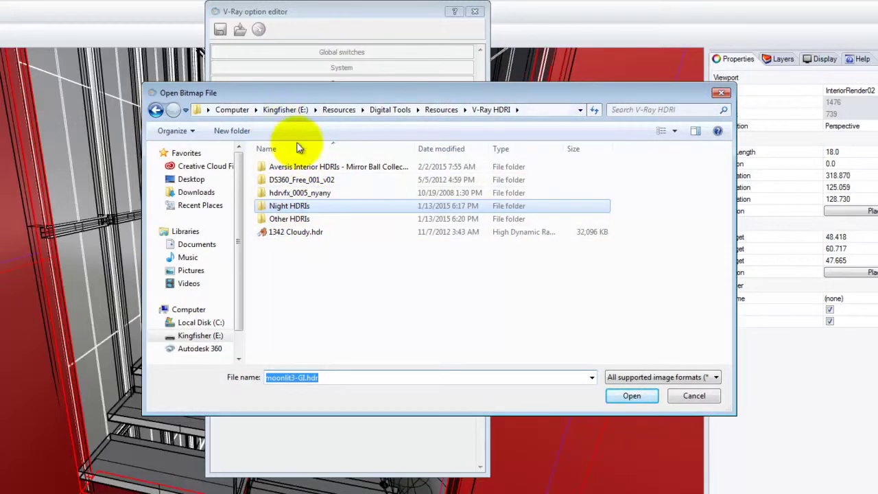
{"action": "double_click", "coordinate": [285, 208]}
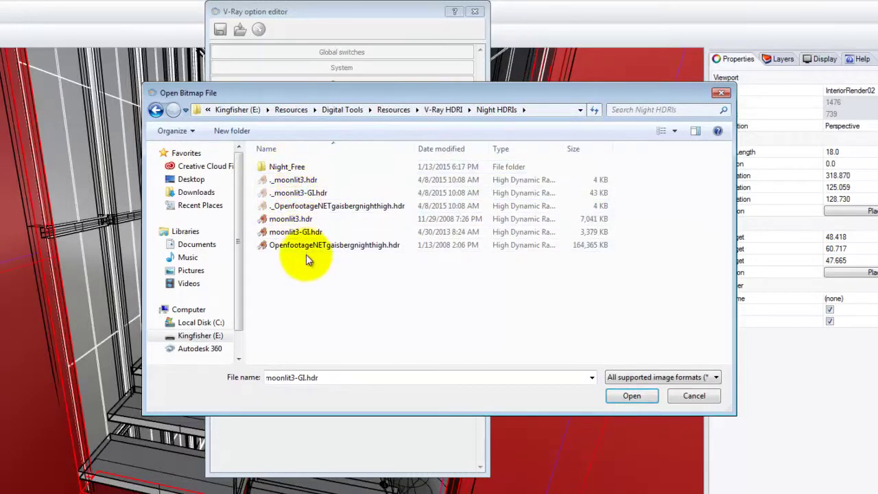
{"action": "left_click", "coordinate": [292, 219]}
{"action": "left_click", "coordinate": [299, 231]}
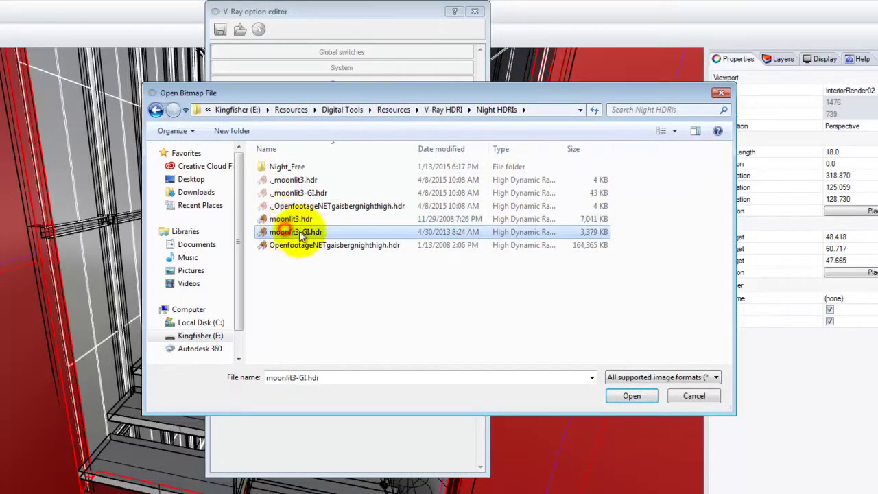
{"action": "left_click", "coordinate": [637, 396]}
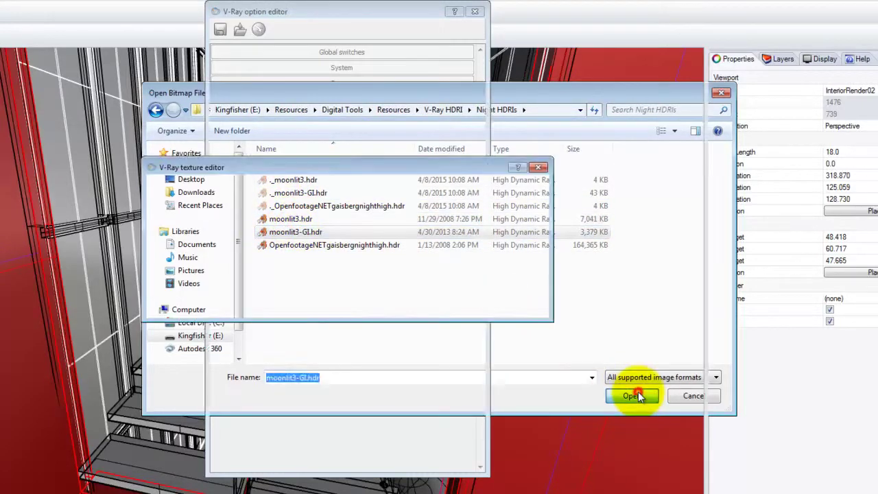
{"action": "left_click", "coordinate": [178, 279]}
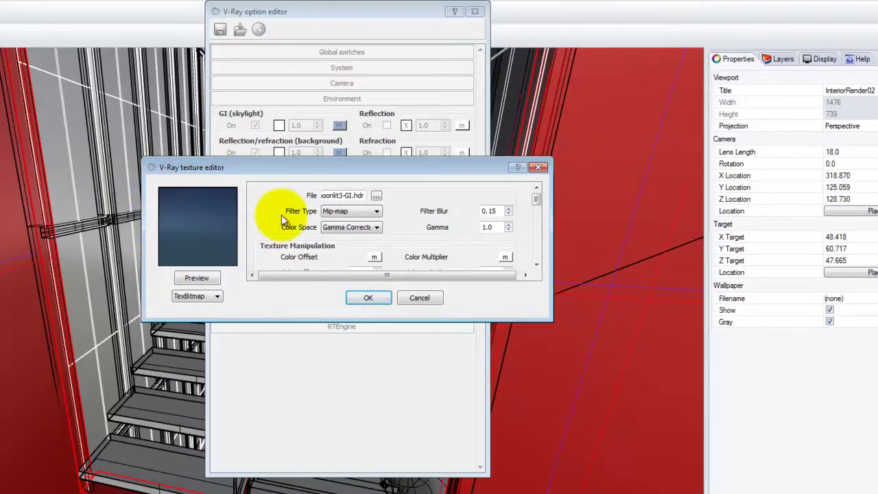
{"action": "left_click", "coordinate": [369, 298]}
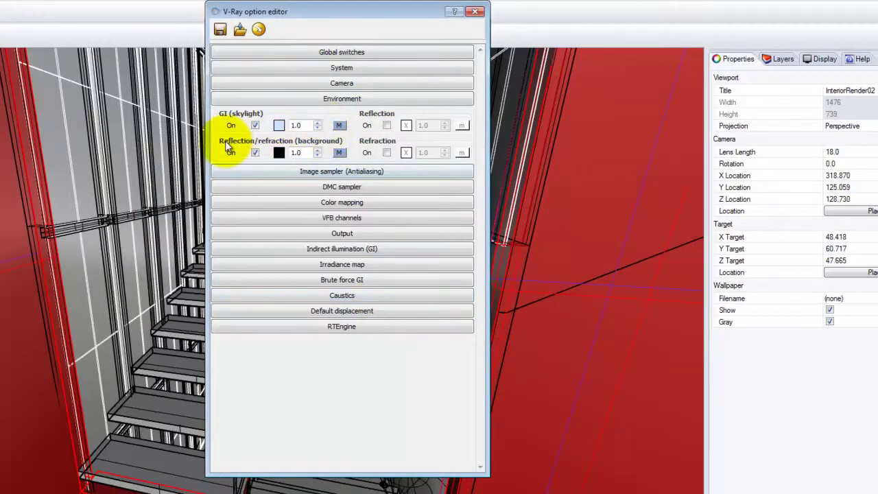
Load moonlit3.hdr from the Night HDRIs folder as the reflection/refraction background texture, preview and accept it, and close the V-Ray option editor
{"action": "left_click", "coordinate": [342, 153]}
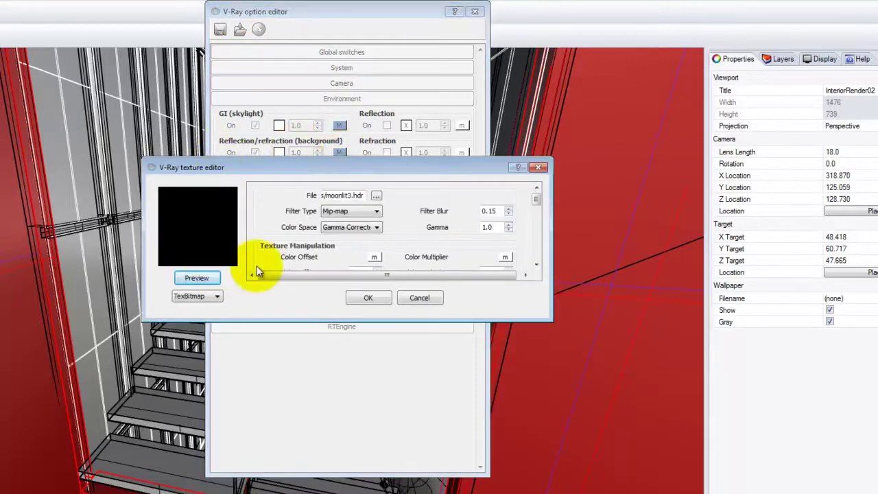
{"action": "left_click", "coordinate": [376, 196]}
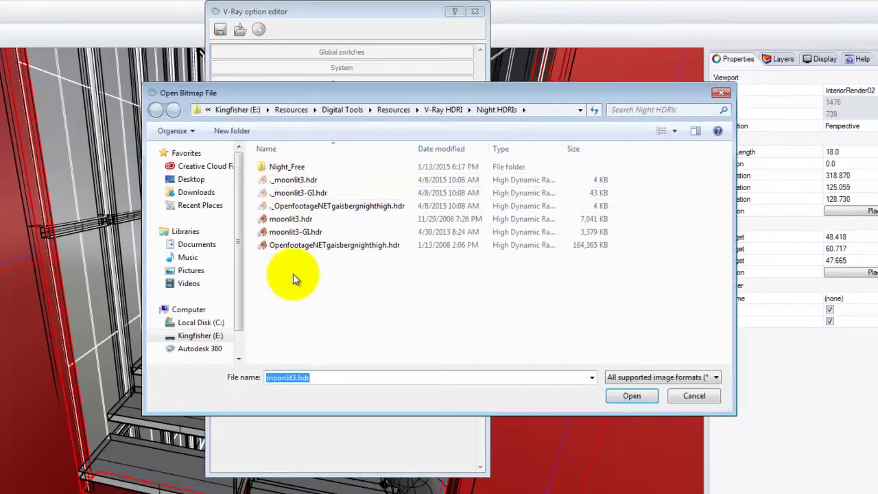
{"action": "left_click", "coordinate": [288, 220]}
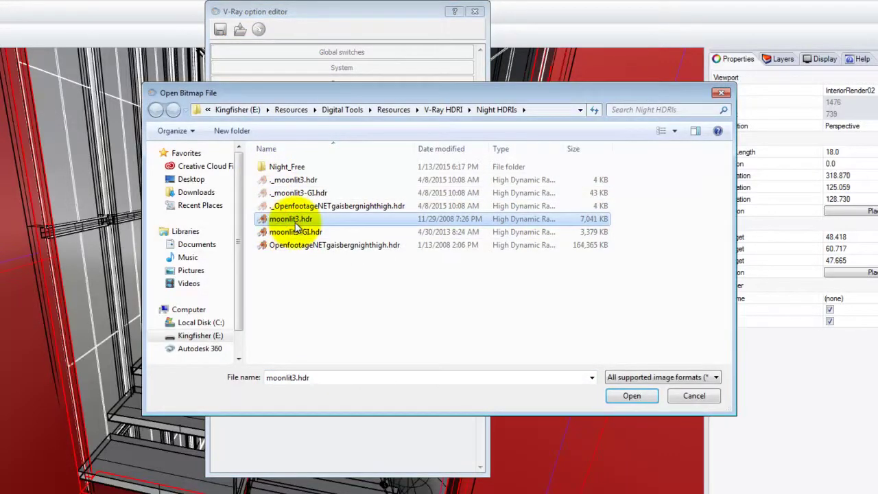
{"action": "left_click", "coordinate": [635, 398]}
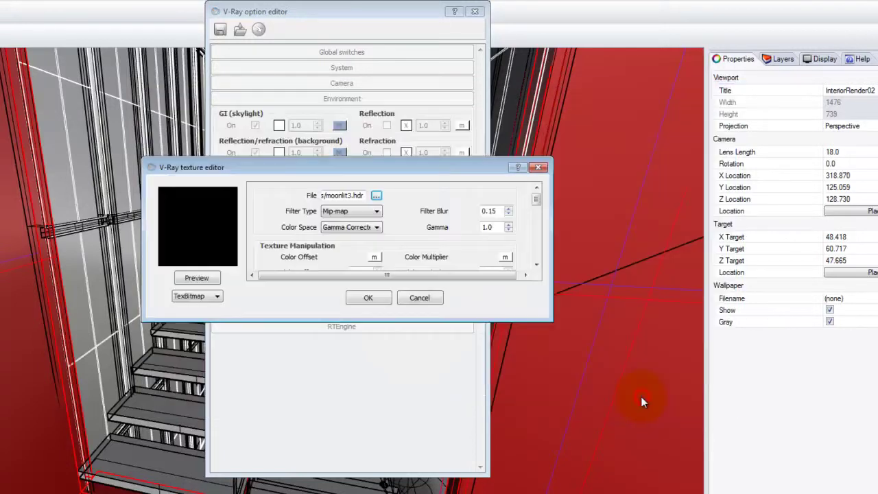
{"action": "left_click", "coordinate": [208, 277]}
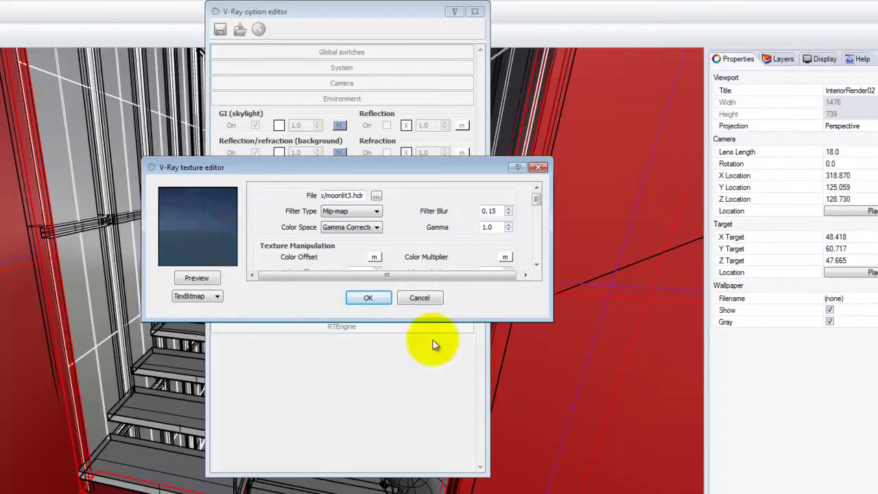
{"action": "left_click", "coordinate": [376, 297]}
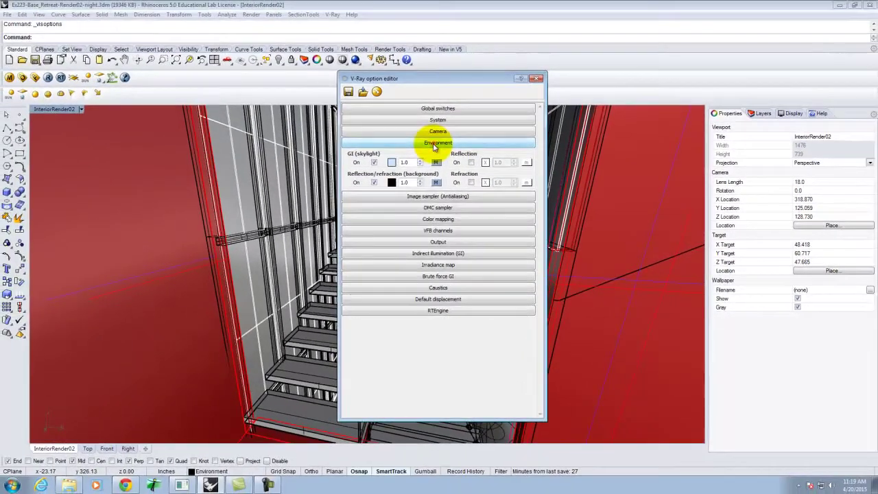
{"action": "left_click", "coordinate": [335, 99]}
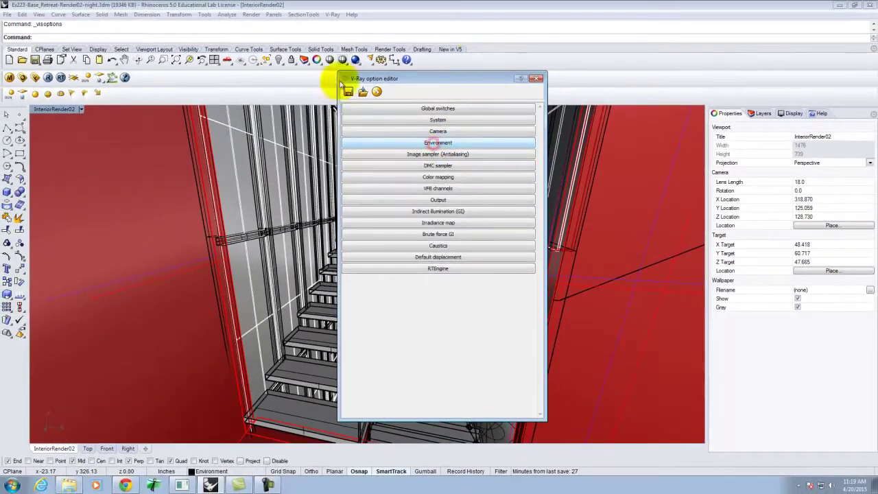
{"action": "left_click", "coordinate": [536, 79]}
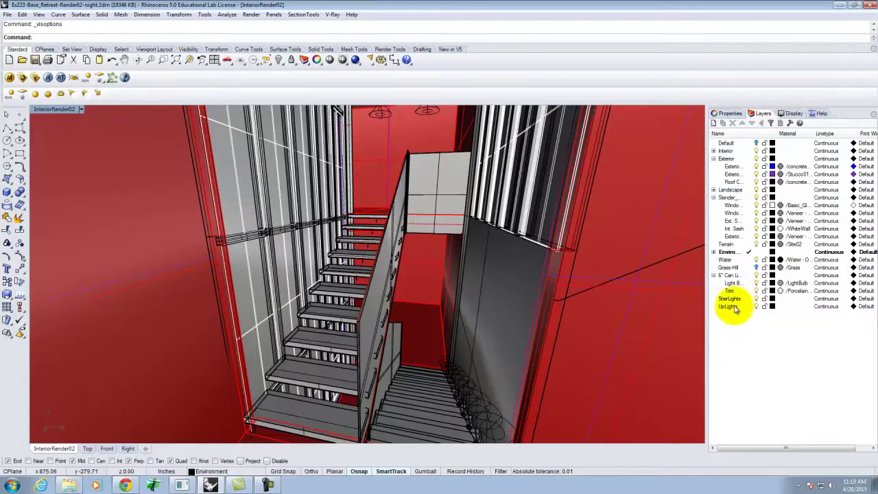
Expand the Landscape layer, view the house from outside and zoom to the selected exterior concrete wall beside the patio
{"action": "left_click", "coordinate": [714, 190]}
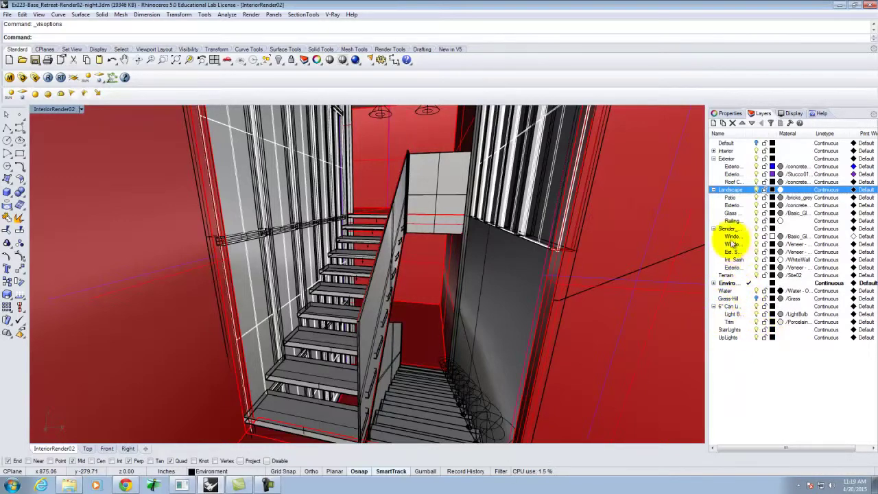
{"action": "right_click_drag", "start_coordinate": [526, 231], "coordinate": [564, 237]}
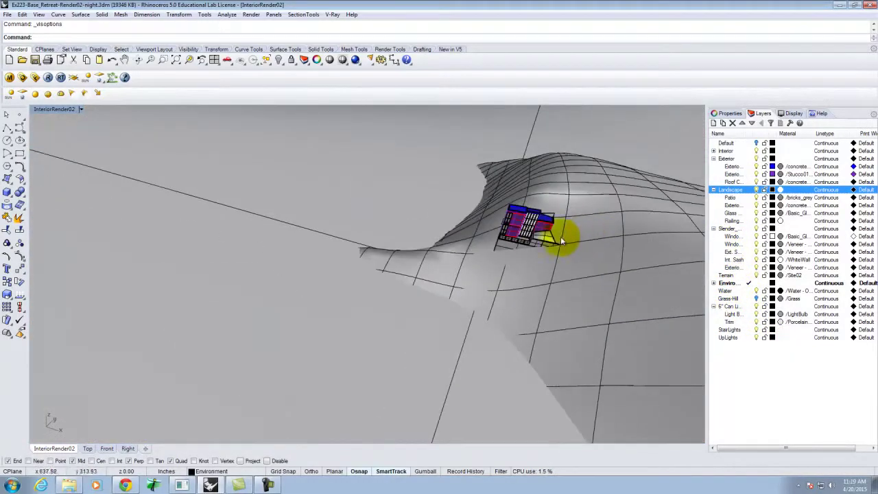
{"action": "scroll", "coordinate": [439, 261], "scroll_direction": "up", "scroll_amount": 3}
{"action": "right_click_drag", "start_coordinate": [435, 263], "coordinate": [412, 255]}
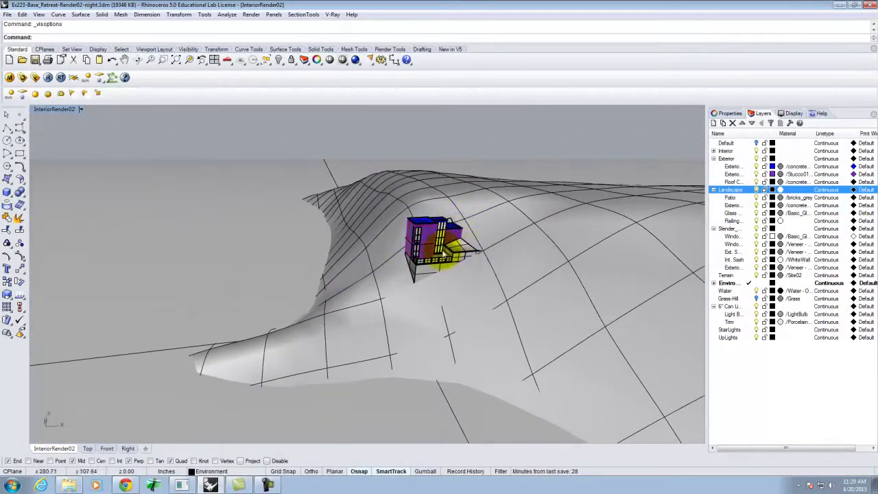
{"action": "left_click", "coordinate": [455, 259]}
{"action": "left_click", "coordinate": [488, 275]}
{"action": "key", "text": "Return"}
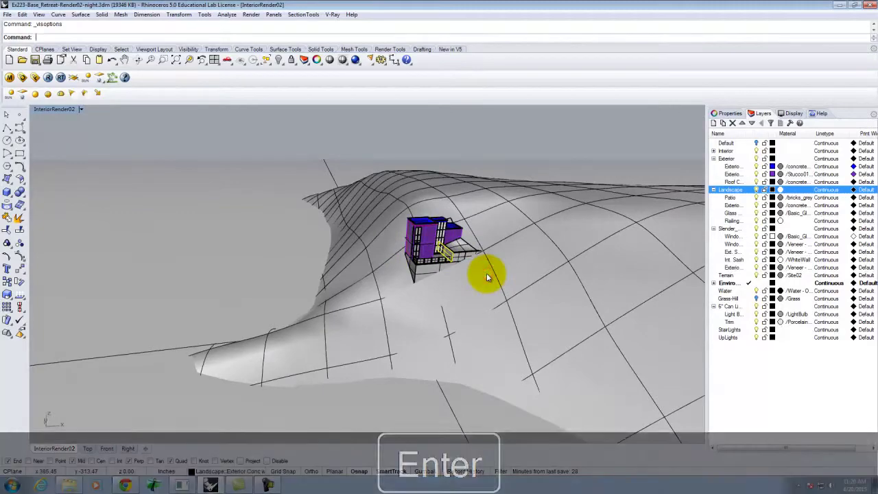
{"action": "scroll", "coordinate": [487, 273], "scroll_direction": "down", "scroll_amount": 5}
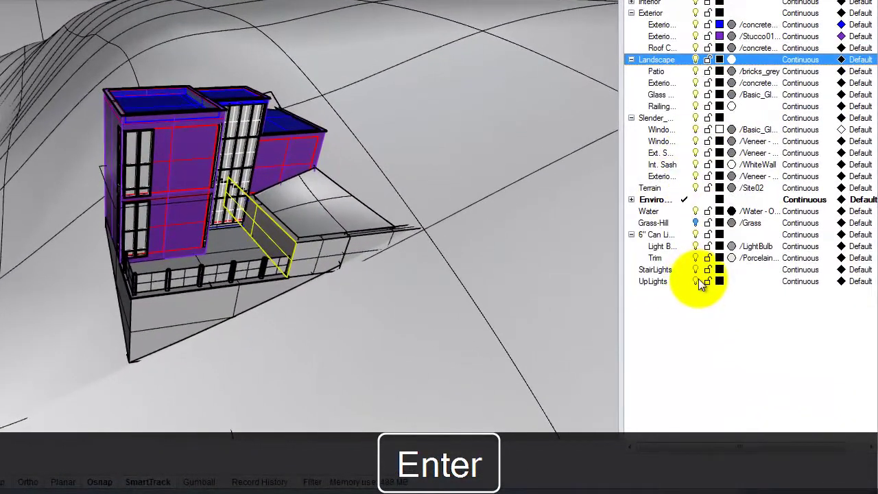
Turn off the UpLights and StairLights layers and turn on the Sun sublayer under Environment
{"action": "left_click", "coordinate": [695, 280]}
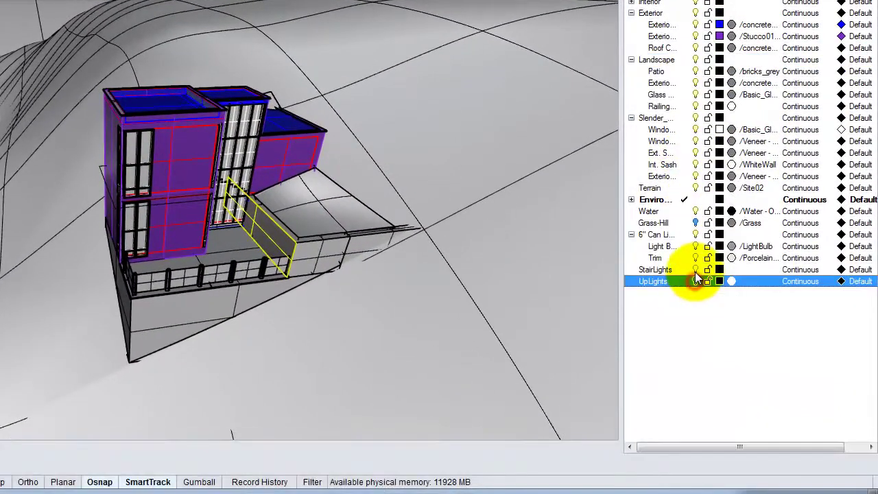
{"action": "left_click", "coordinate": [695, 271]}
{"action": "left_click", "coordinate": [696, 270]}
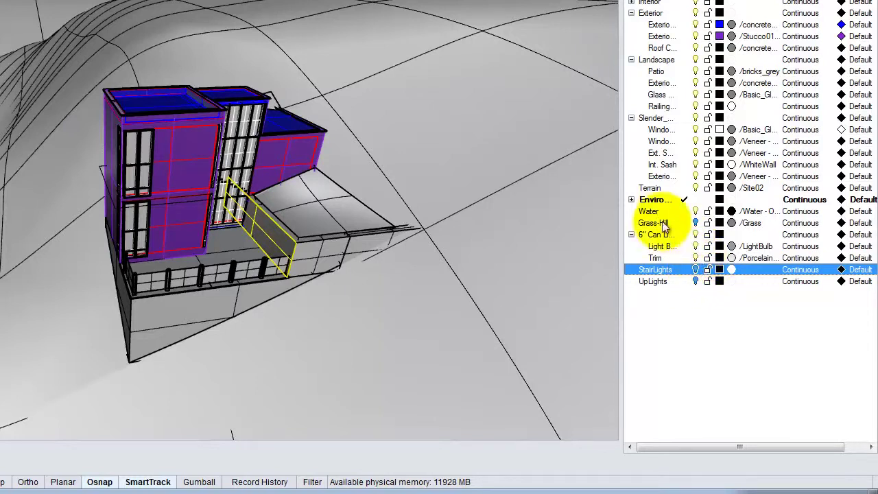
{"action": "left_click", "coordinate": [631, 200]}
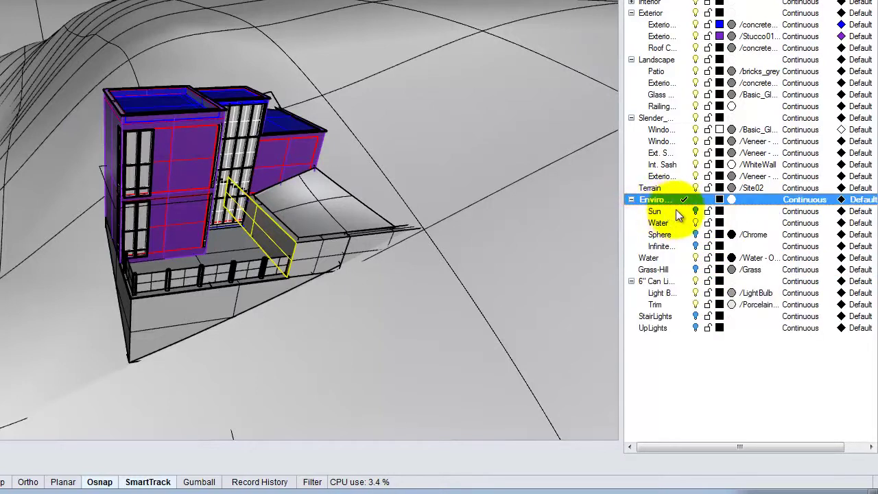
{"action": "left_click", "coordinate": [695, 212]}
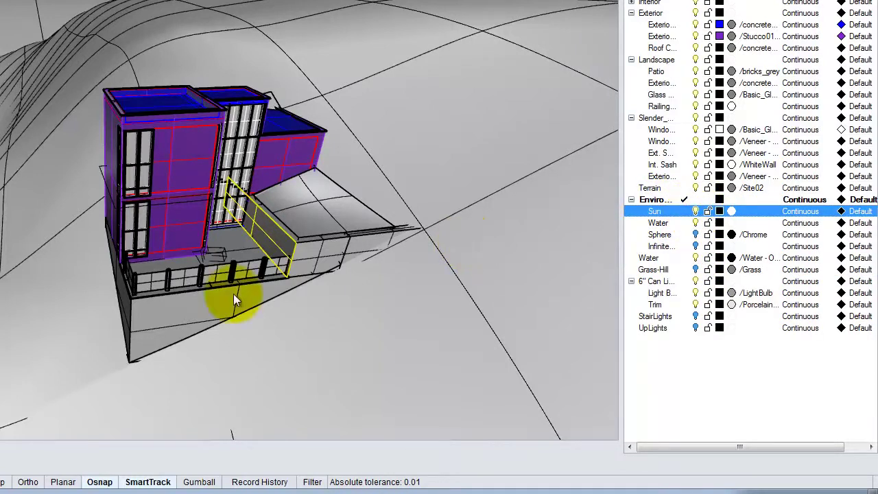
Turn the Sun layer off and the StairLights and UpLights layers back on
{"action": "left_click", "coordinate": [695, 212]}
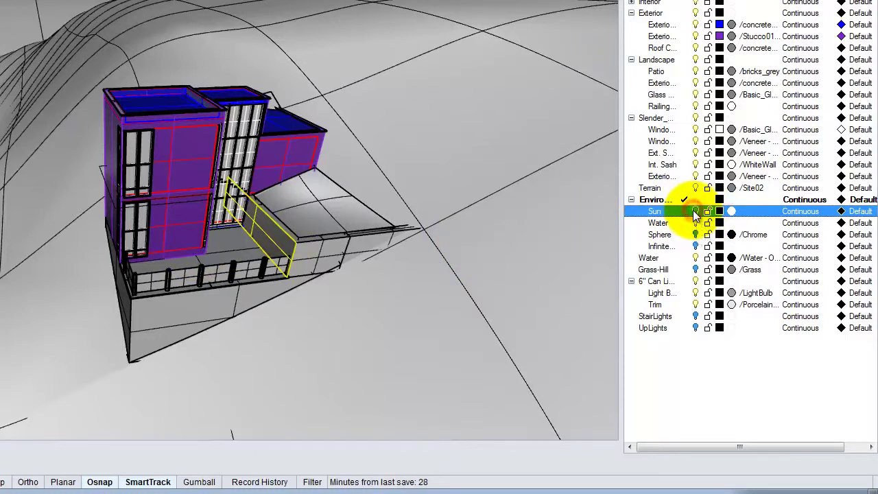
{"action": "left_click", "coordinate": [696, 316]}
{"action": "left_click", "coordinate": [696, 327]}
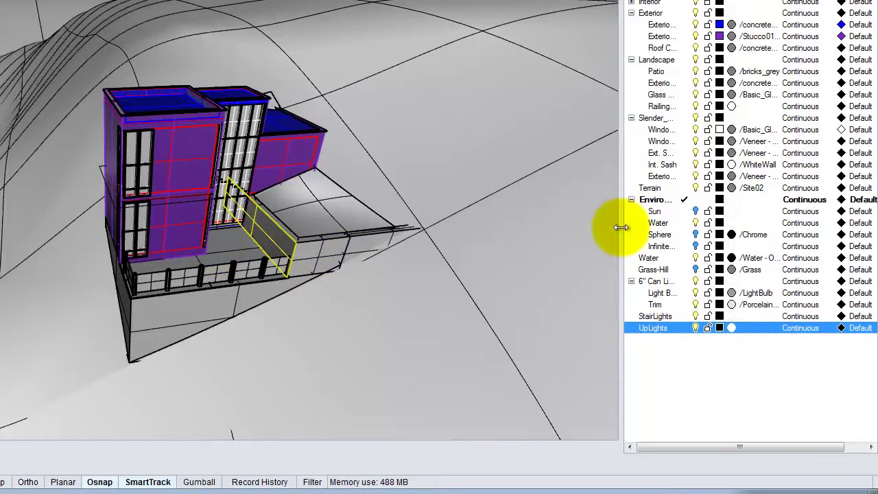
{"action": "left_click", "coordinate": [718, 393]}
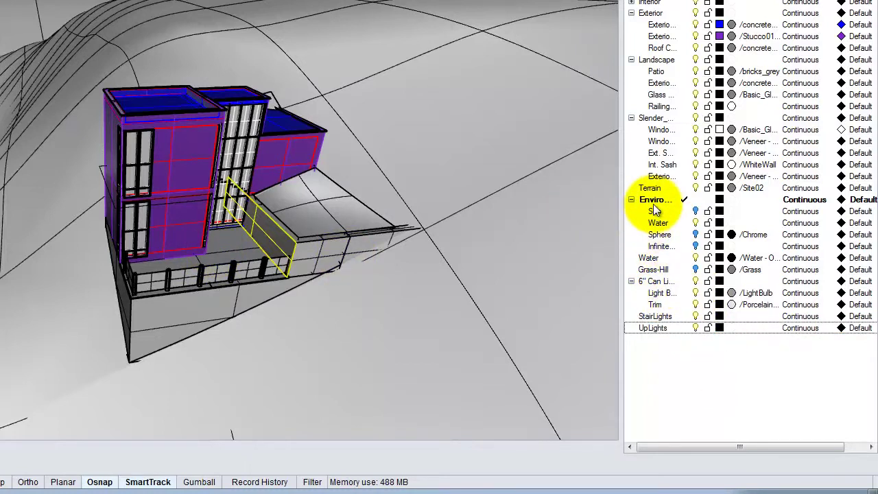
Show the Sun layer, select the directional sun light, review the intensity in its V-Ray light settings and hide the layer again
{"action": "left_click", "coordinate": [695, 212]}
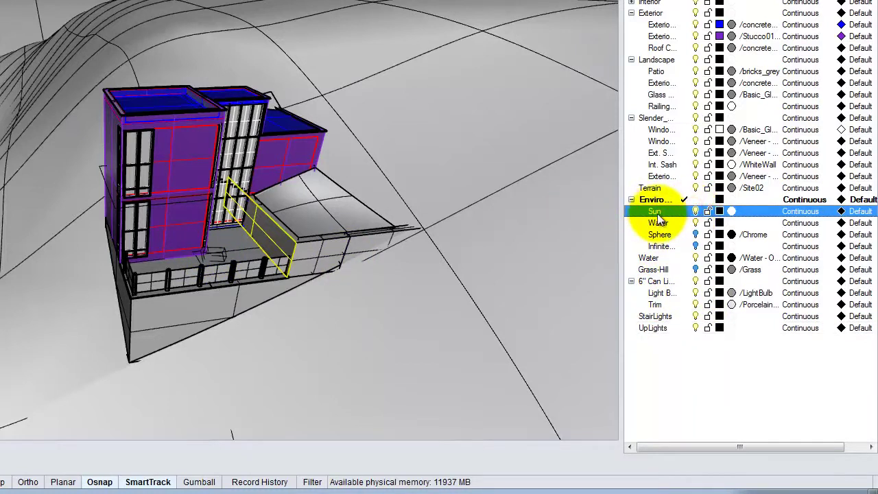
{"action": "left_click", "coordinate": [223, 254]}
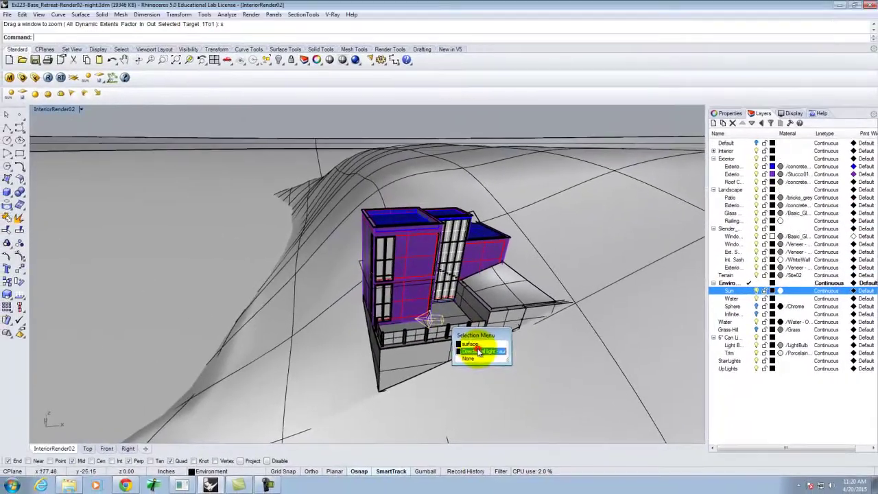
{"action": "left_click", "coordinate": [277, 345]}
{"action": "left_click", "coordinate": [727, 113]}
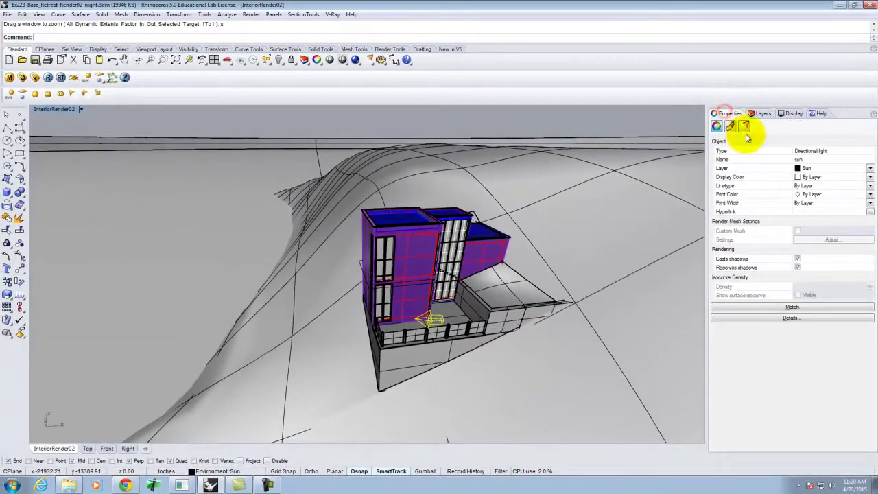
{"action": "left_click", "coordinate": [745, 126]}
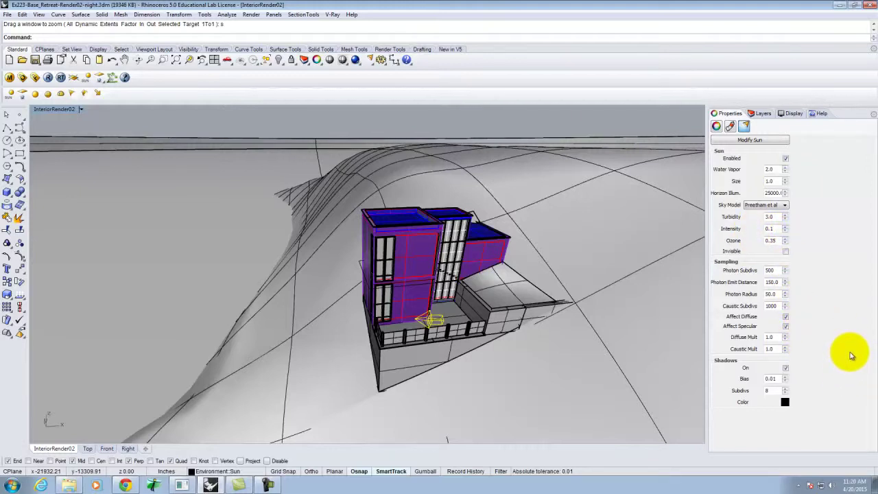
{"action": "double_click", "coordinate": [772, 228]}
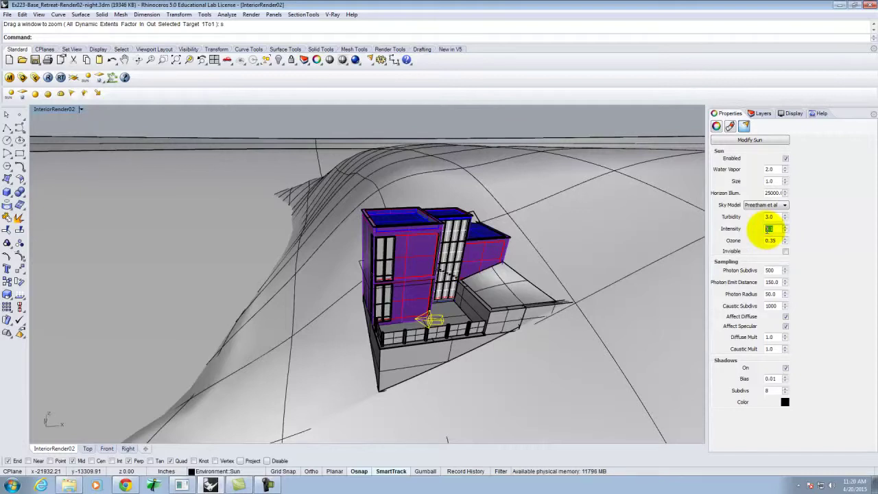
{"action": "left_click", "coordinate": [758, 113]}
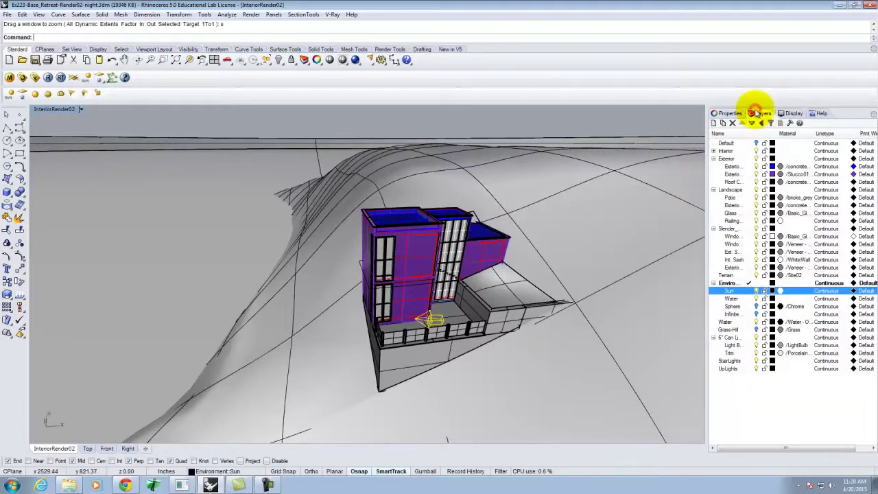
{"action": "left_click", "coordinate": [765, 291]}
Examine the ceiling can lights and the spotlights along the lower stair treads inside the house
{"action": "right_click_drag", "start_coordinate": [545, 284], "coordinate": [467, 320]}
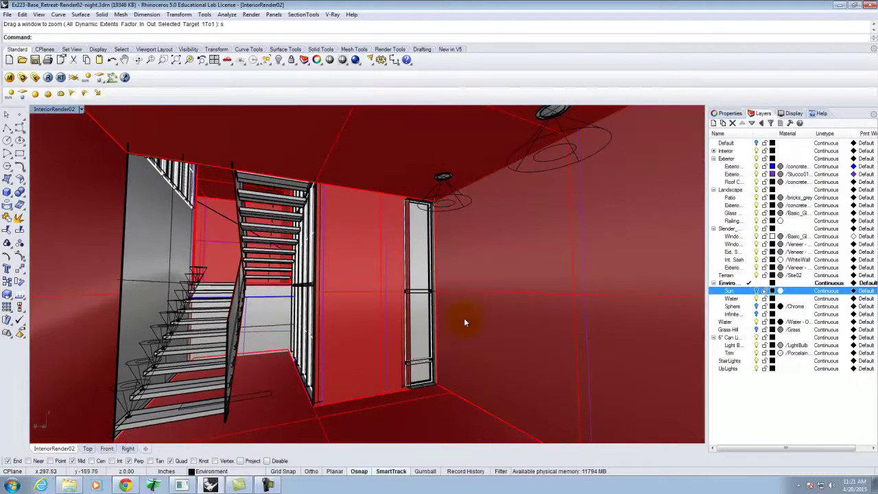
{"action": "left_click", "coordinate": [551, 113]}
{"action": "right_click_drag", "start_coordinate": [597, 204], "coordinate": [239, 387]}
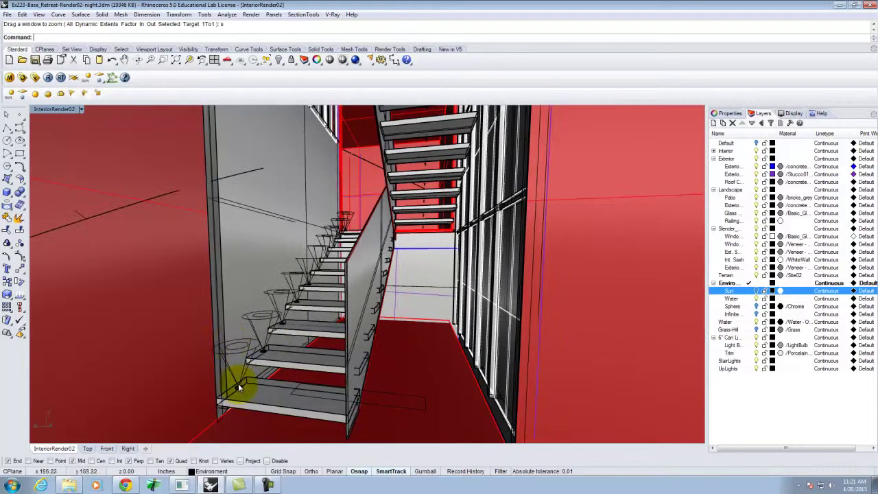
{"action": "left_click", "coordinate": [241, 389]}
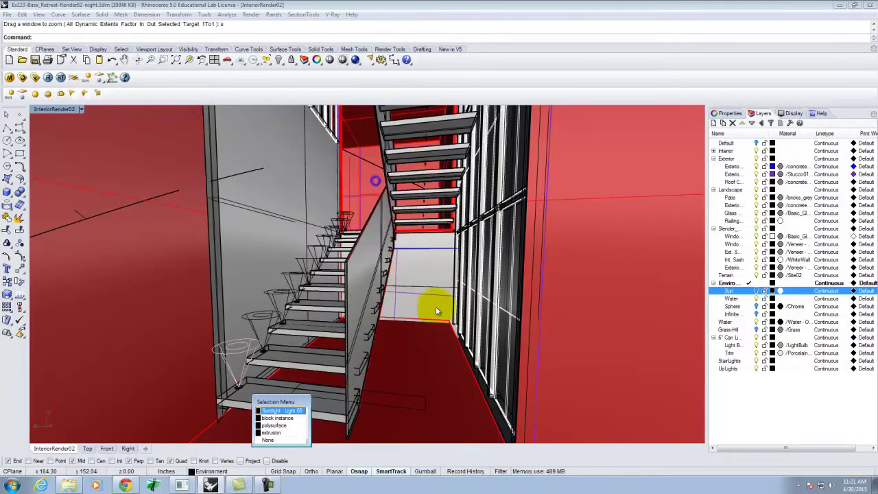
{"action": "left_click", "coordinate": [348, 220]}
{"action": "right_click_drag", "start_coordinate": [347, 219], "coordinate": [466, 242]}
Select the rectangular light beneath a stair tread, zoom to it and display its V-Ray light settings
{"action": "left_click", "coordinate": [481, 210]}
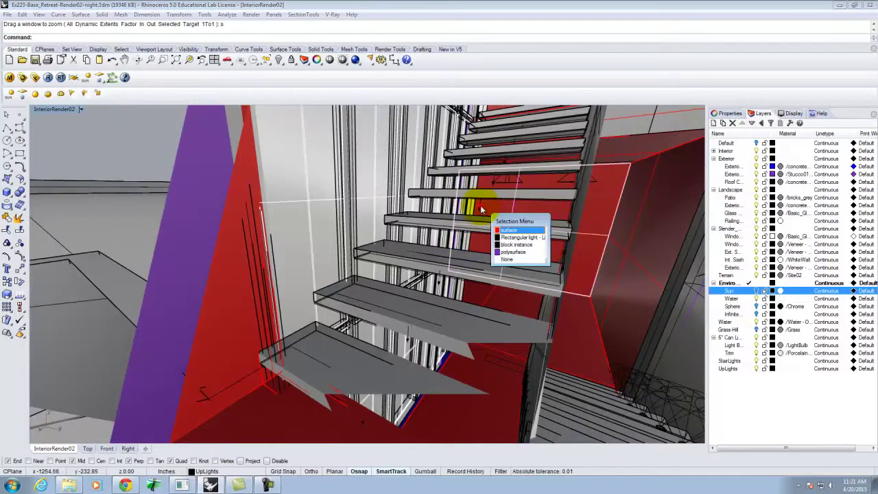
{"action": "left_click", "coordinate": [517, 237]}
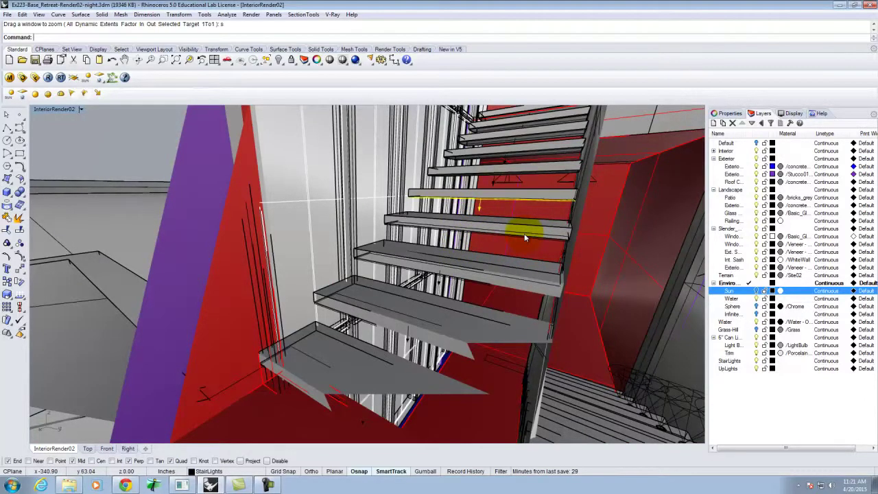
{"action": "key", "text": "Return"}
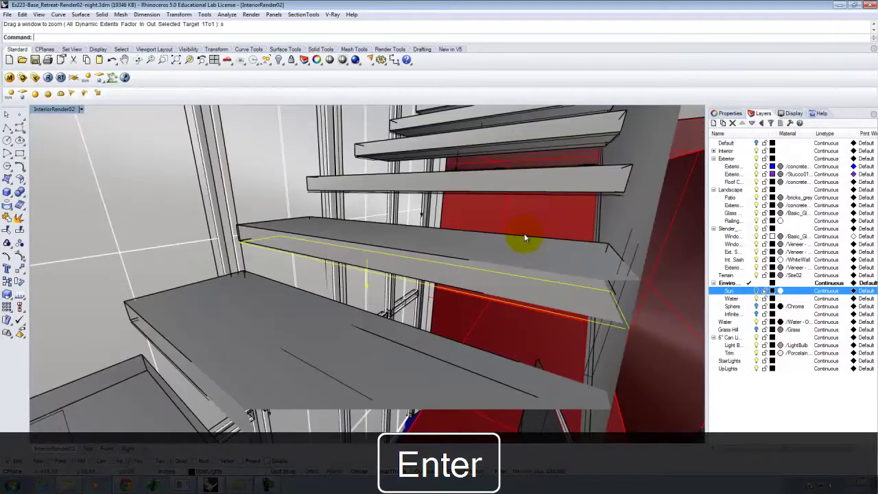
{"action": "scroll", "coordinate": [508, 234], "scroll_direction": "down", "scroll_amount": 5}
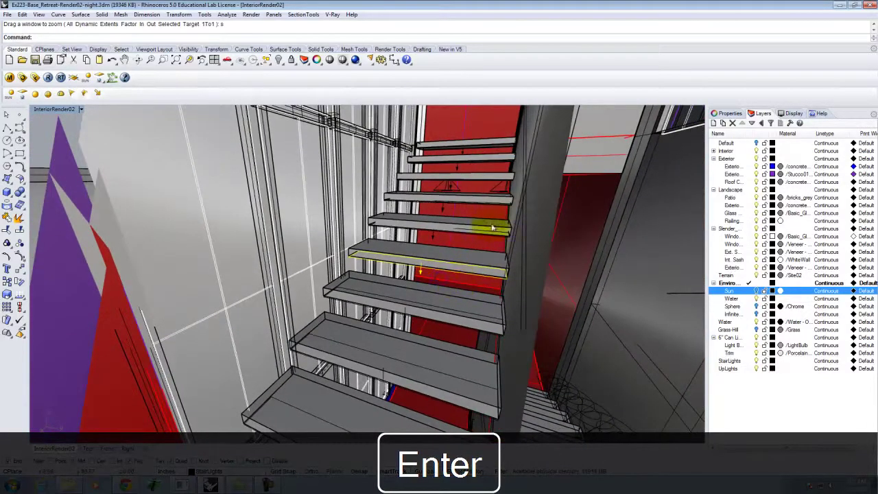
{"action": "left_click", "coordinate": [727, 113]}
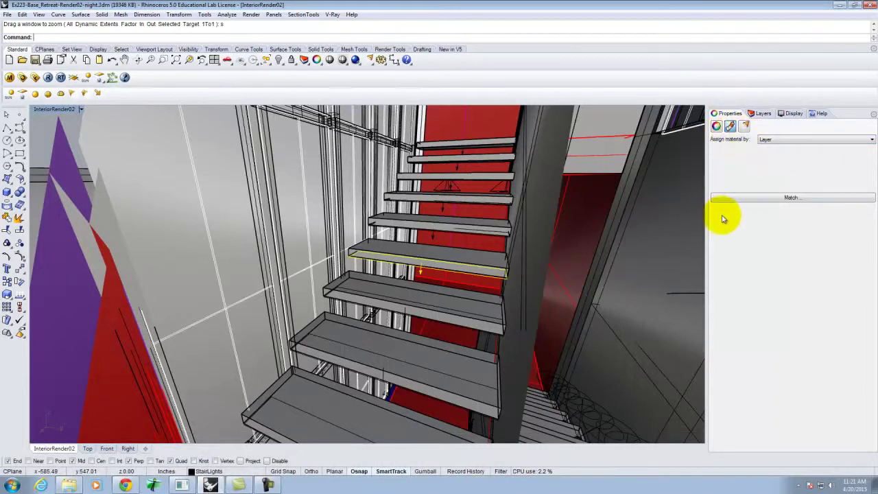
{"action": "left_click", "coordinate": [745, 125]}
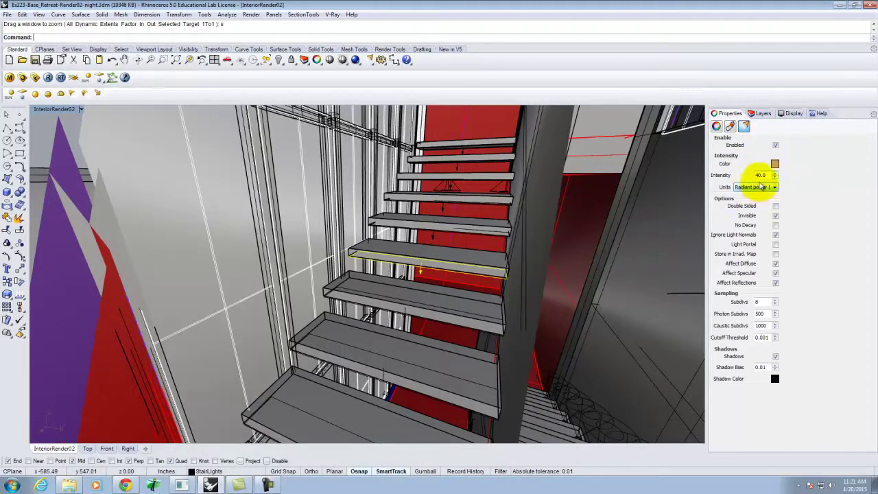
Examine the selected rectangular light beneath the stair tread up close, including its intensity setting and downward direction
{"action": "left_click", "coordinate": [761, 175]}
{"action": "key", "text": "Tab"}
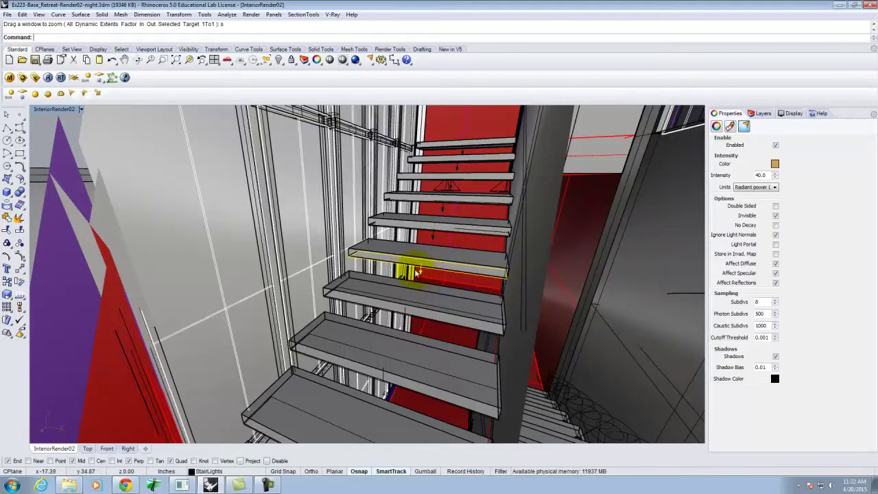
{"action": "scroll", "coordinate": [412, 270], "scroll_direction": "up", "scroll_amount": 2}
{"action": "scroll", "coordinate": [420, 272], "scroll_direction": "up", "scroll_amount": 2}
{"action": "scroll", "coordinate": [454, 260], "scroll_direction": "up", "scroll_amount": 2}
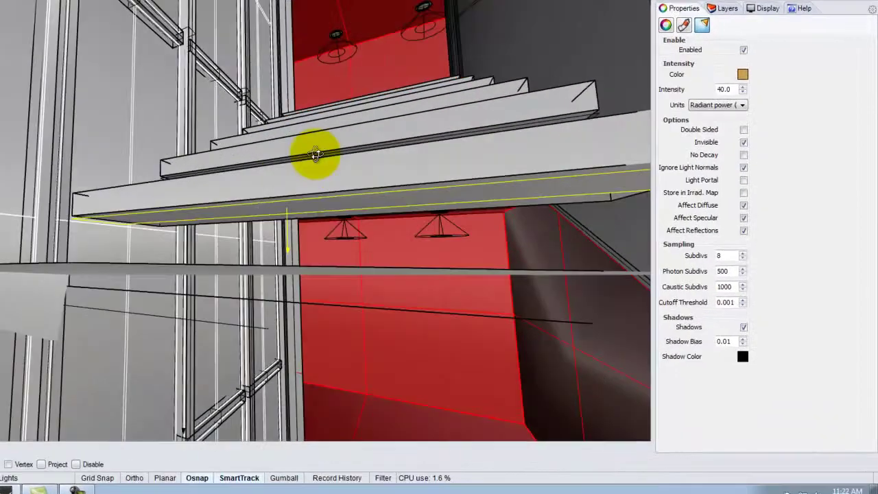
{"action": "scroll", "coordinate": [315, 155], "scroll_direction": "up", "scroll_amount": 5}
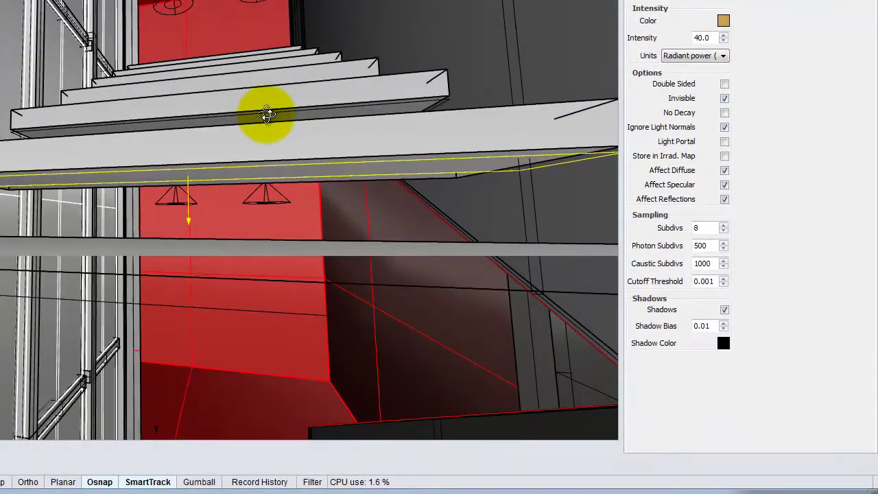
{"action": "scroll", "coordinate": [194, 172], "scroll_direction": "up", "scroll_amount": 2}
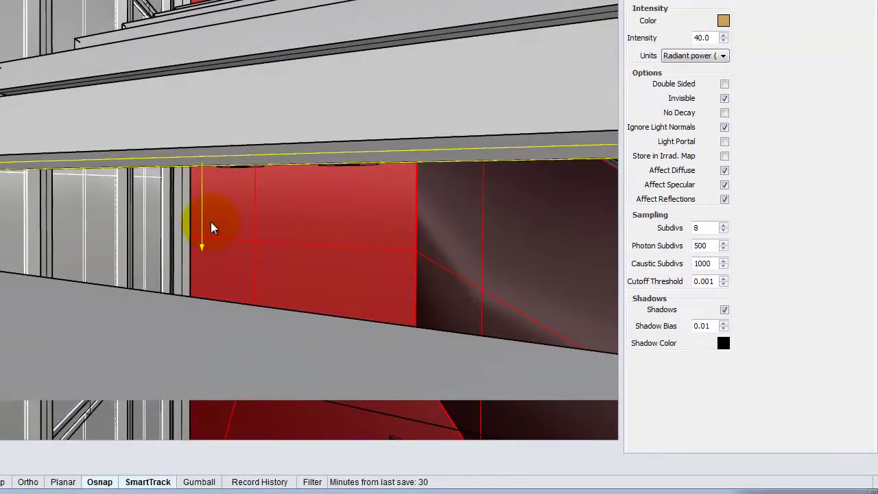
{"action": "scroll", "coordinate": [146, 136], "scroll_direction": "down", "scroll_amount": 1}
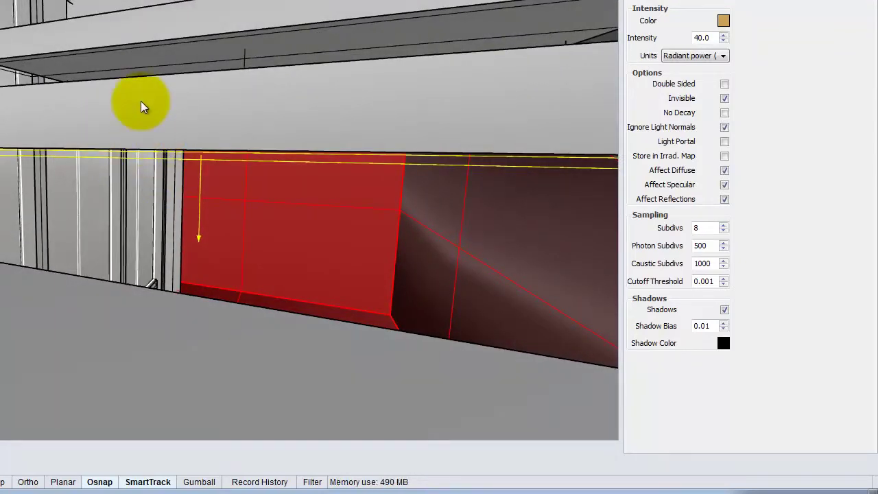
{"action": "scroll", "coordinate": [203, 139], "scroll_direction": "down", "scroll_amount": 3}
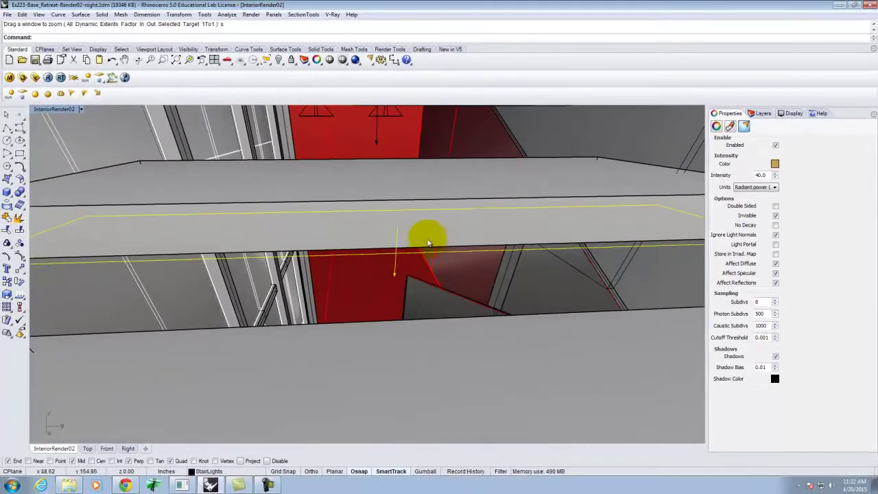
{"action": "scroll", "coordinate": [427, 243], "scroll_direction": "down", "scroll_amount": 8}
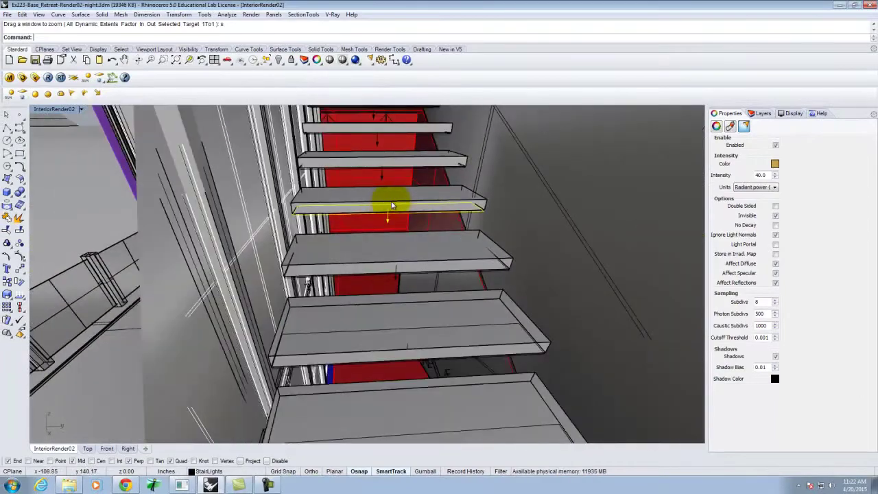
{"action": "scroll", "coordinate": [449, 240], "scroll_direction": "down", "scroll_amount": 3}
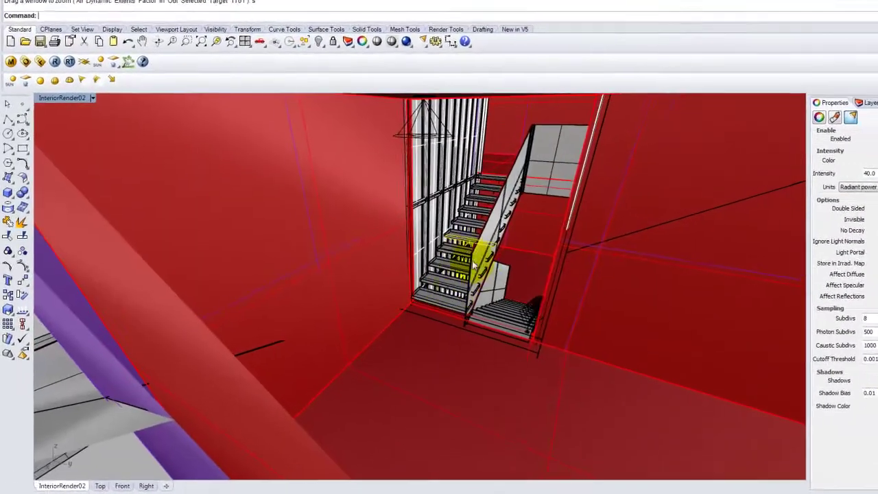
Restore the saved InteriorRender02 camera view in the viewport
{"action": "left_click", "coordinate": [82, 108]}
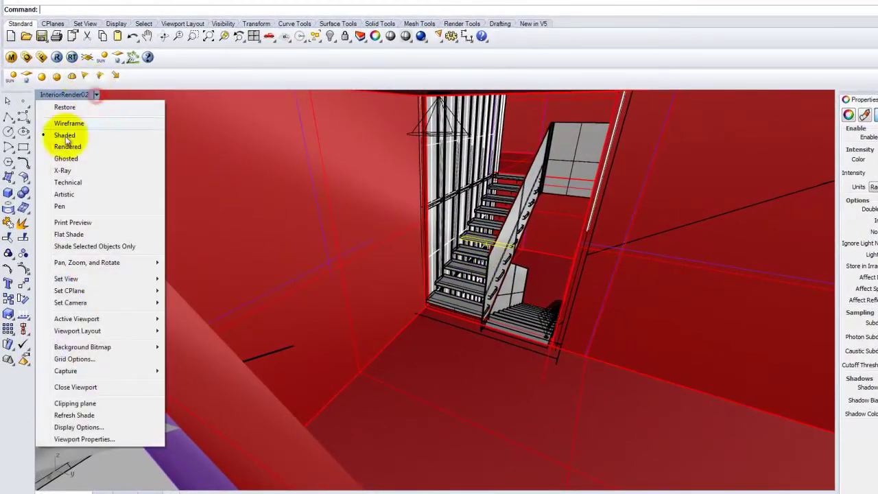
{"action": "mouse_move", "coordinate": [97, 284]}
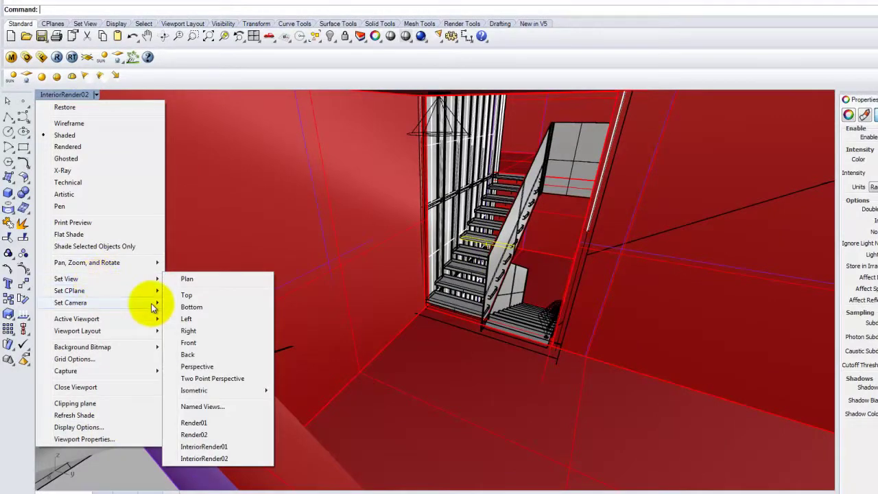
{"action": "left_click", "coordinate": [225, 459]}
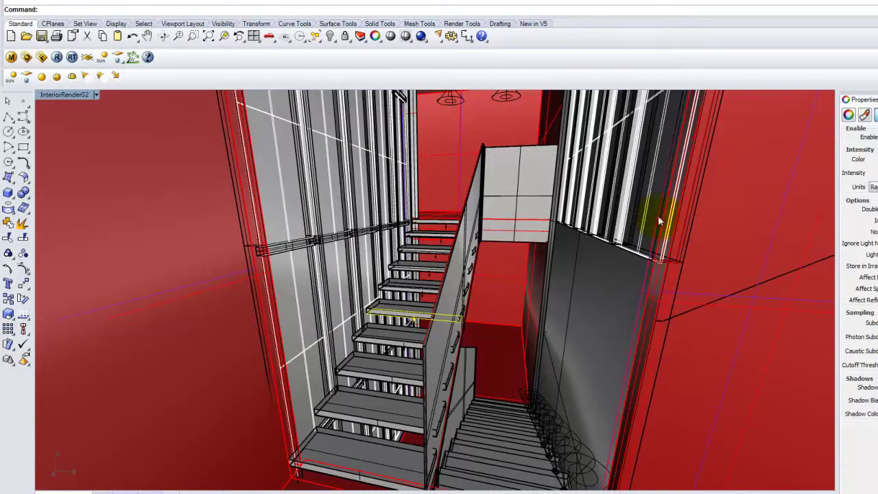
Set the physical camera's shutter speed to 200 in the V-Ray render options
{"action": "left_click", "coordinate": [26, 57]}
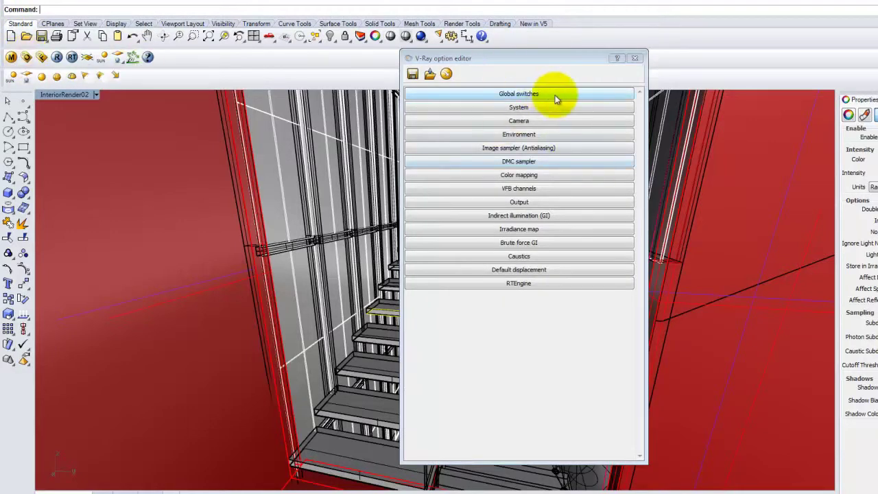
{"action": "left_click", "coordinate": [545, 123]}
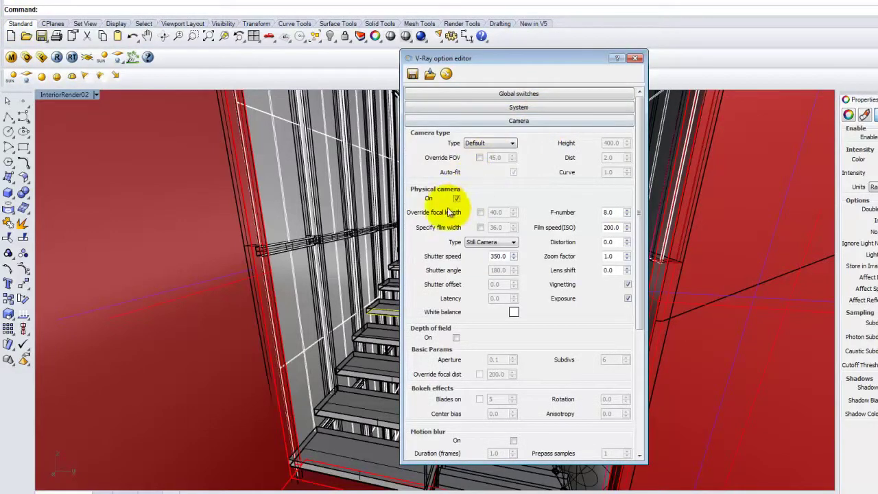
{"action": "double_click", "coordinate": [505, 256]}
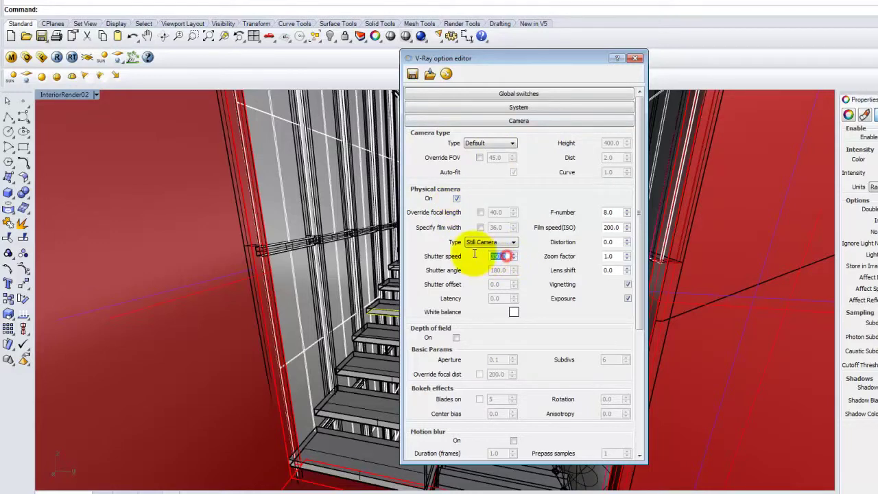
{"action": "type", "text": "200"}
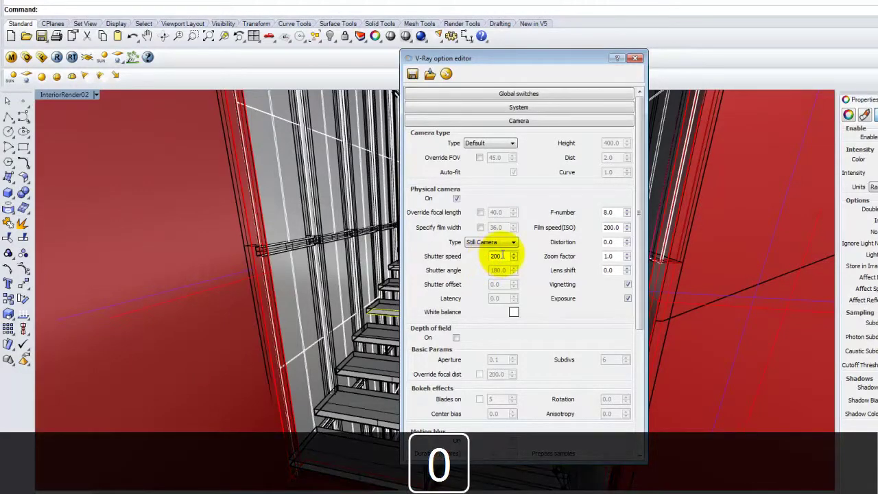
{"action": "key", "text": "Return"}
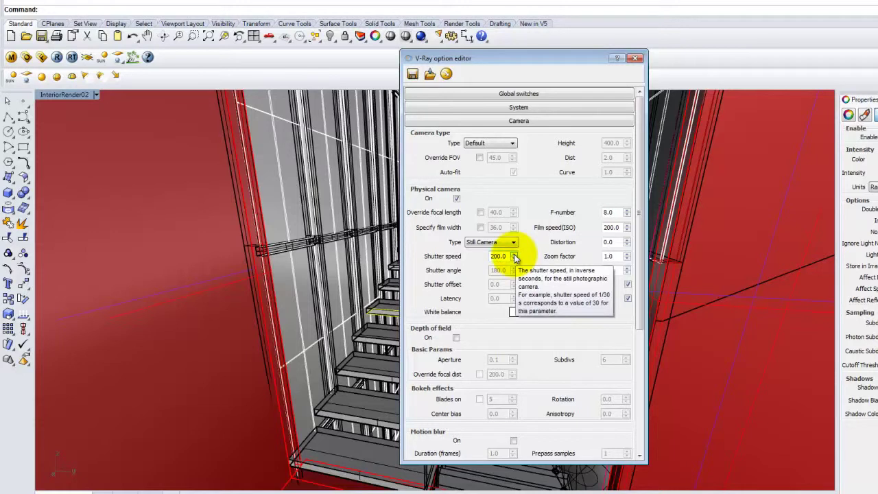
{"action": "left_click", "coordinate": [513, 120]}
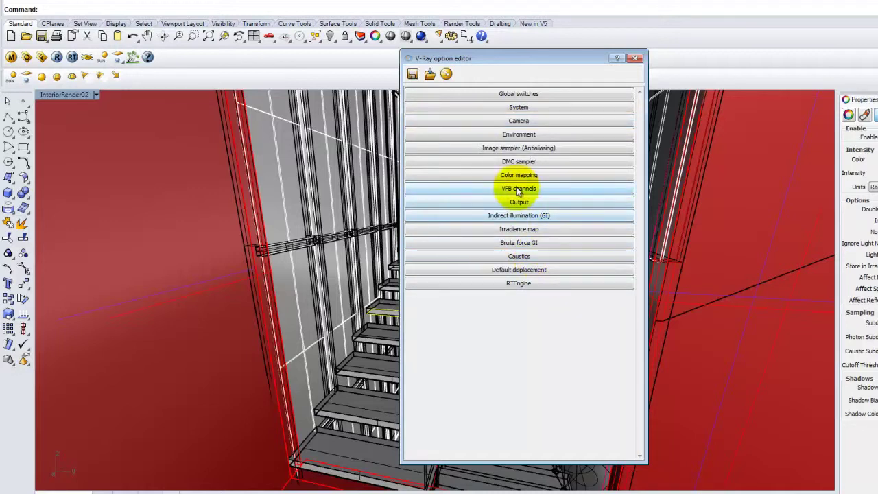
Add Alpha and RGB color to the selected VFB channels and review the rest of the channel list
{"action": "left_click", "coordinate": [569, 188]}
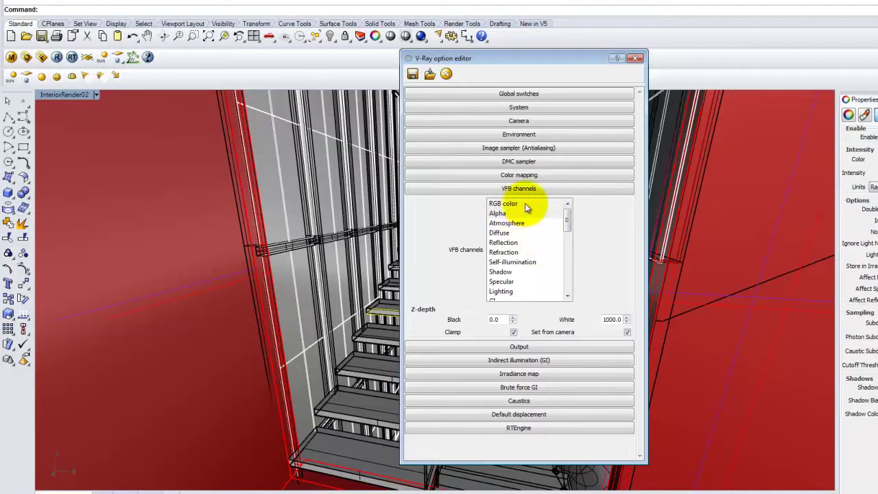
{"action": "left_click", "coordinate": [512, 210]}
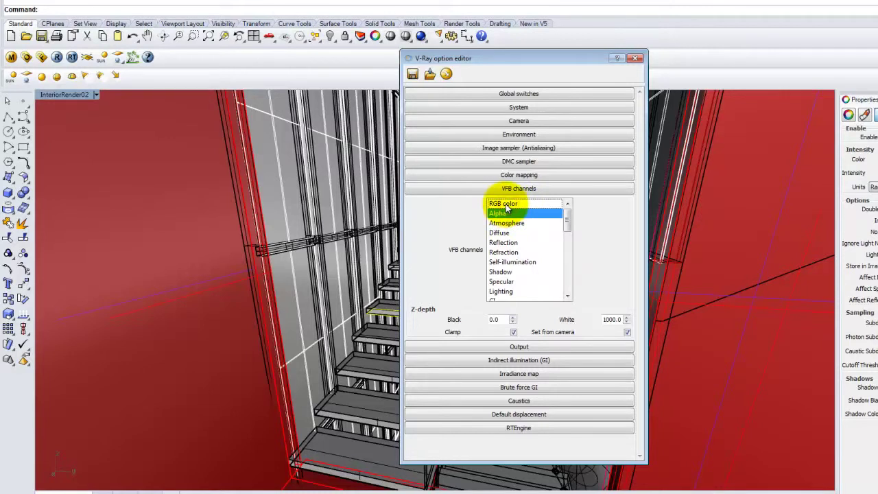
{"action": "left_click", "coordinate": [506, 204], "text": "ctrl"}
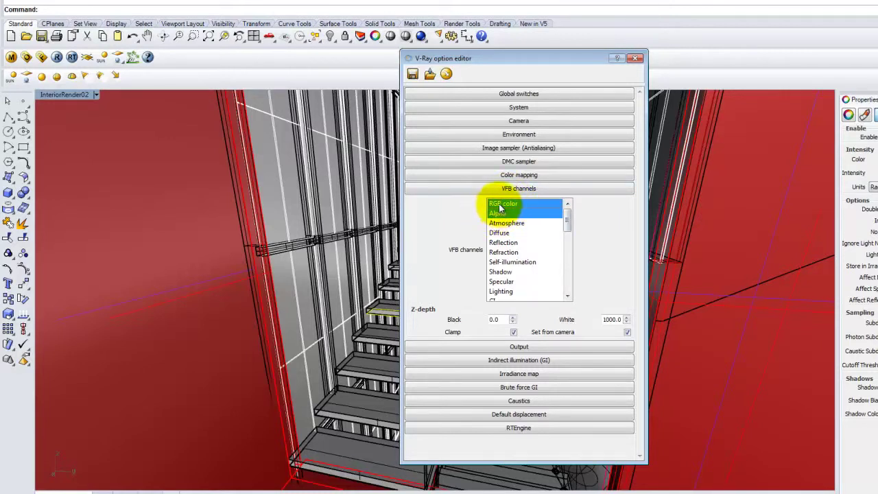
{"action": "left_click", "coordinate": [567, 221]}
{"action": "left_click_drag", "start_coordinate": [566, 221], "coordinate": [566, 278]}
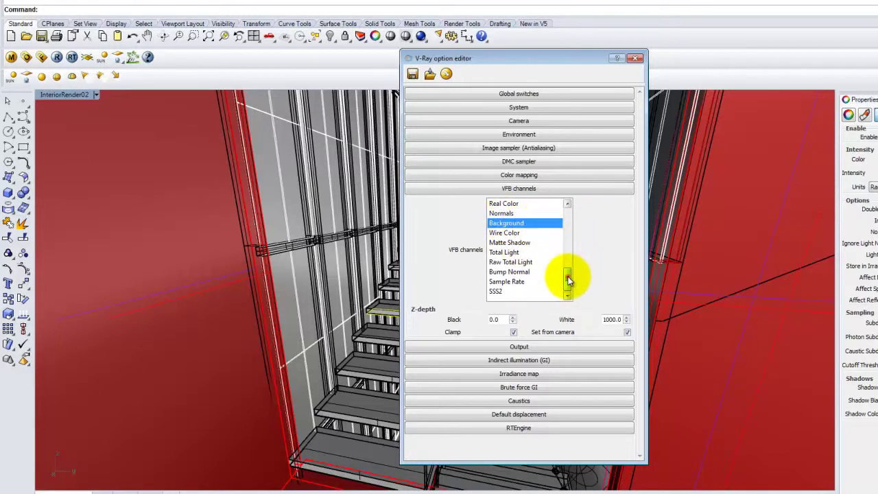
{"action": "left_click_drag", "start_coordinate": [567, 275], "coordinate": [569, 262]}
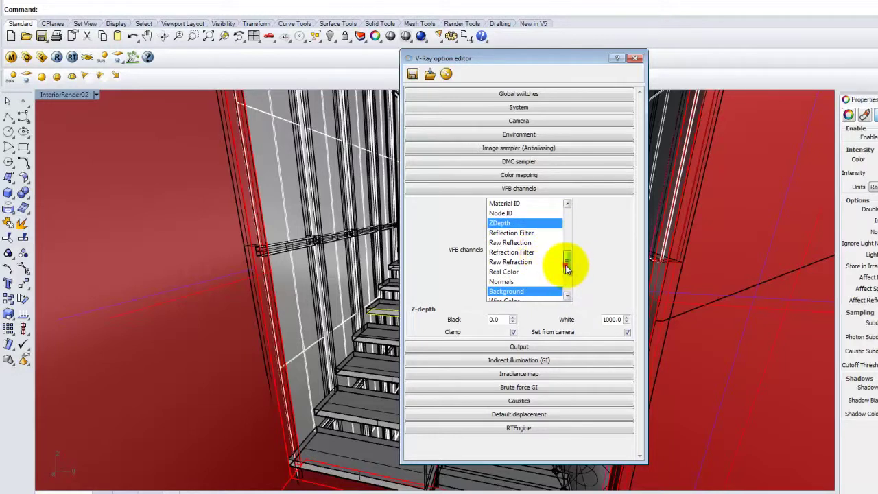
{"action": "left_click_drag", "start_coordinate": [569, 258], "coordinate": [567, 221]}
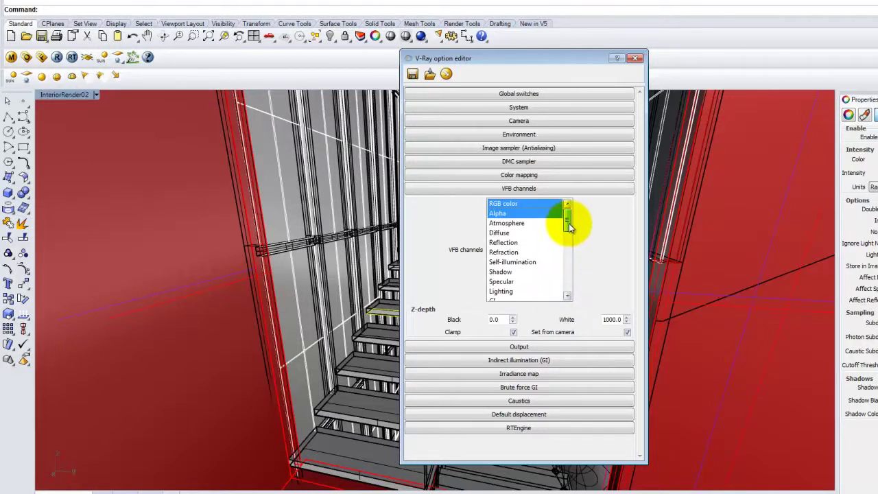
Add the Reflection, Refraction, Material ID and RenderID channels to the VFB channel selection
{"action": "left_click", "coordinate": [513, 243], "text": "ctrl"}
{"action": "left_click", "coordinate": [513, 251], "text": "ctrl"}
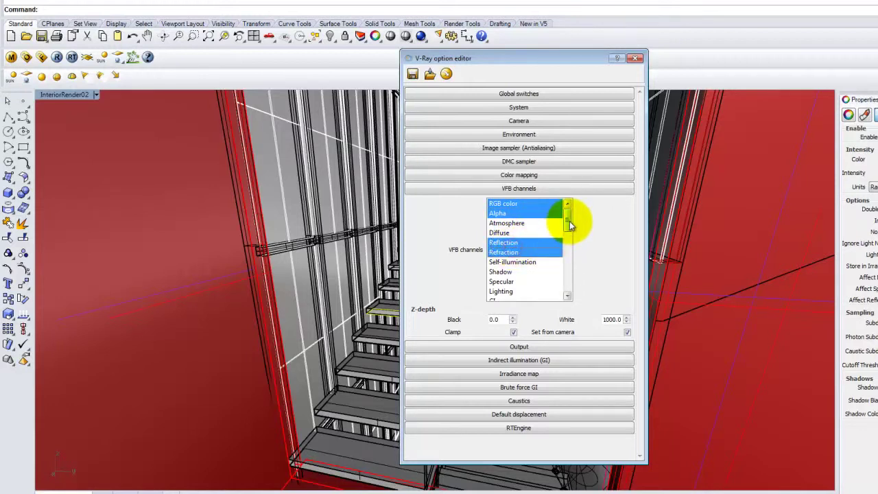
{"action": "left_click_drag", "start_coordinate": [570, 224], "coordinate": [572, 249]}
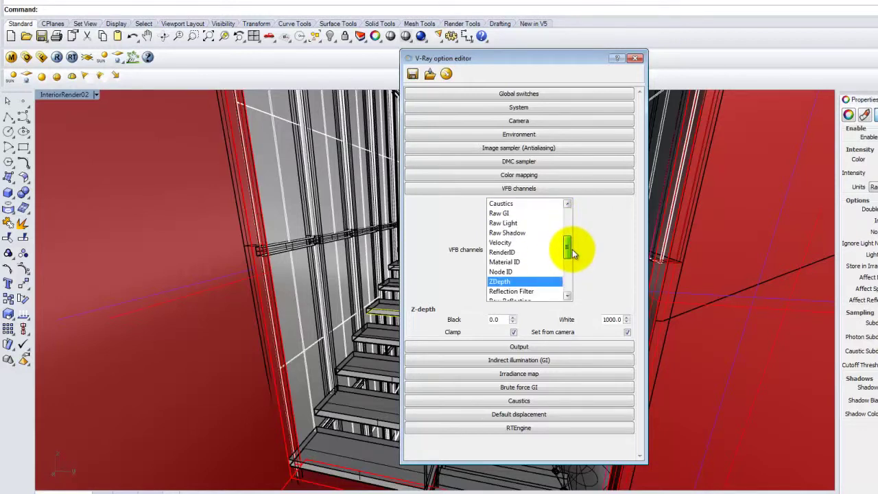
{"action": "left_click", "coordinate": [506, 262], "text": "ctrl"}
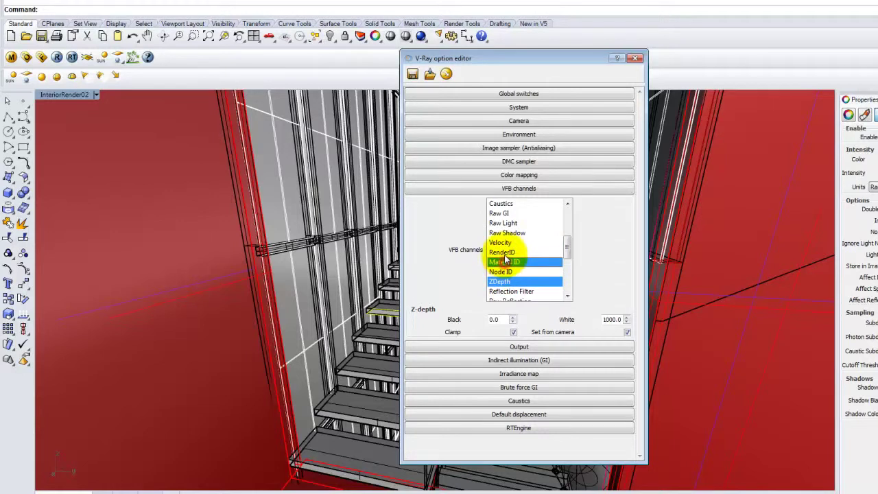
{"action": "left_click", "coordinate": [514, 252], "text": "ctrl"}
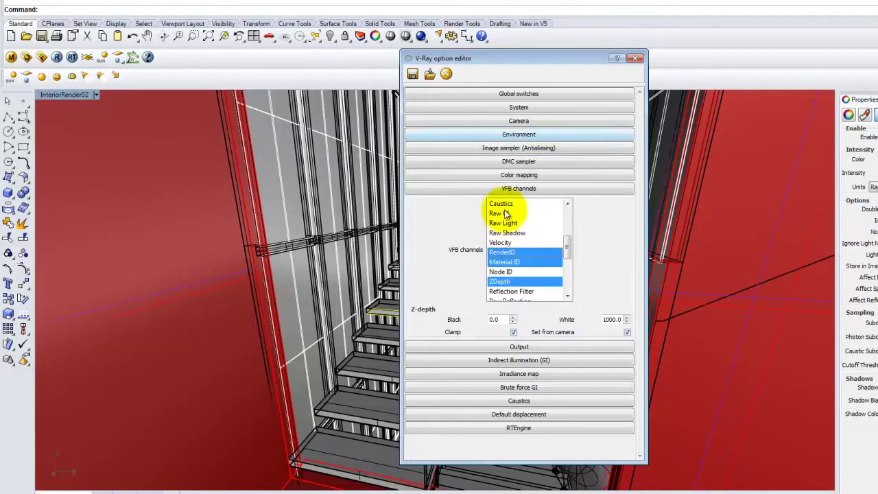
{"action": "left_click", "coordinate": [504, 189]}
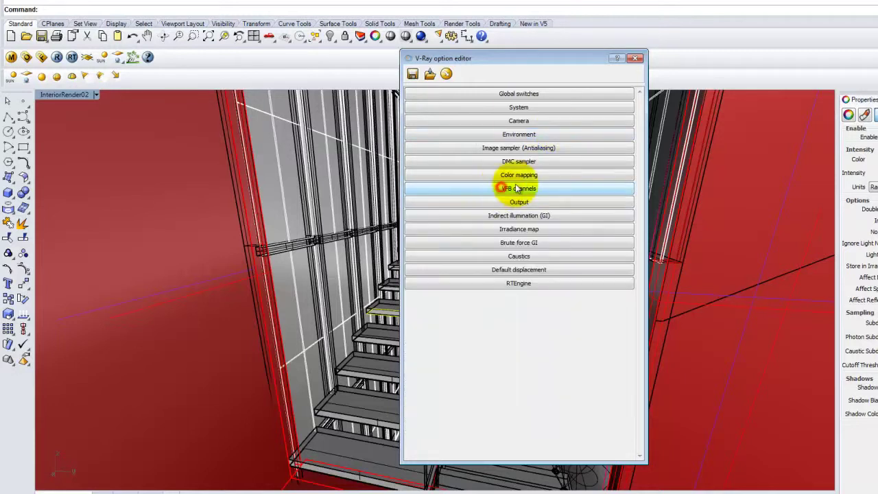
Resolve the IP addresses of the distributed rendering servers in the V-Ray system settings and accept the host list
{"action": "left_click", "coordinate": [519, 108]}
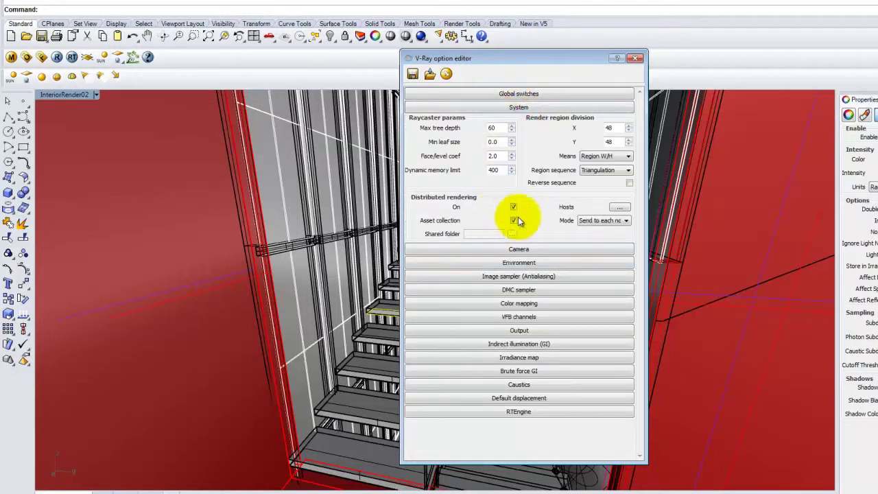
{"action": "left_click", "coordinate": [619, 207]}
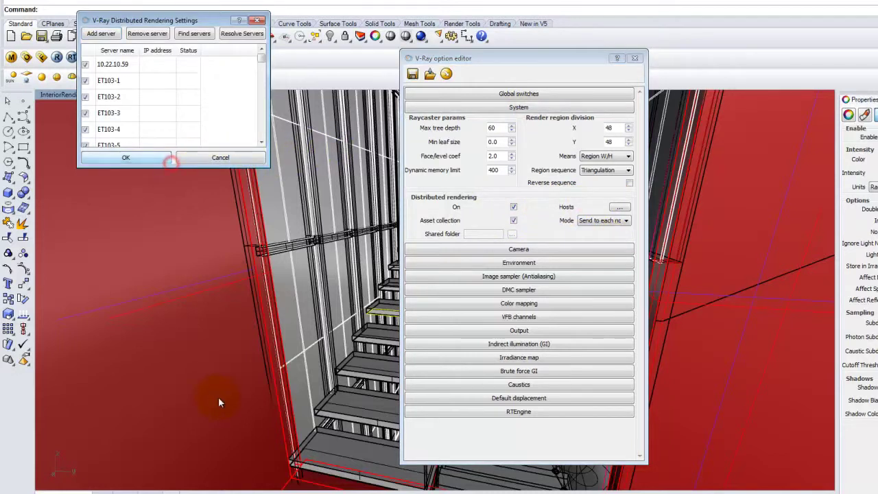
{"action": "left_click_drag", "start_coordinate": [175, 168], "coordinate": [196, 456]}
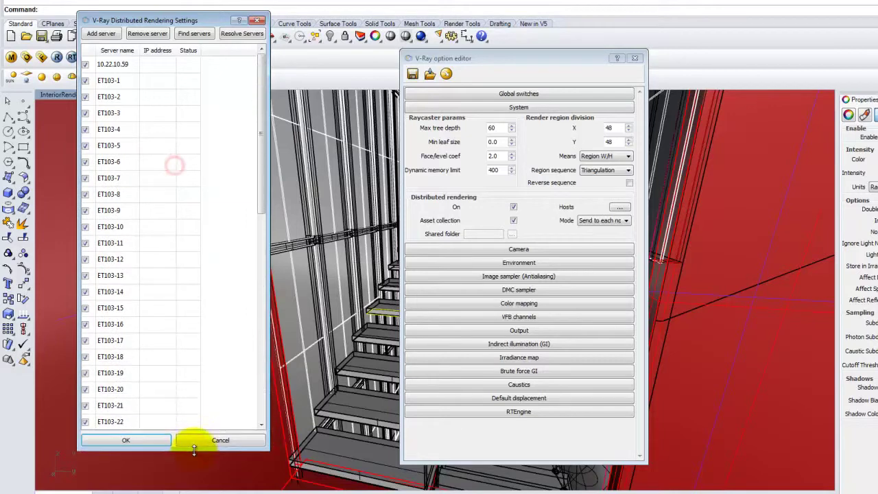
{"action": "left_click", "coordinate": [238, 34]}
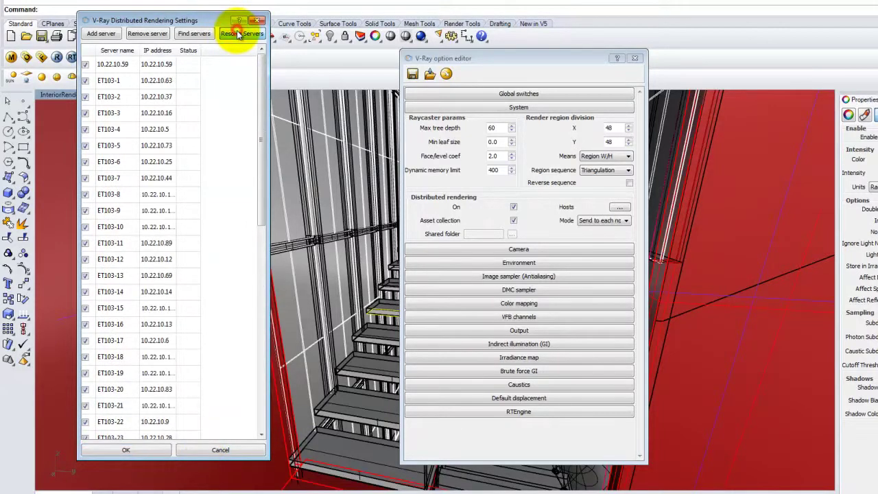
{"action": "left_click_drag", "start_coordinate": [262, 110], "coordinate": [280, 94]}
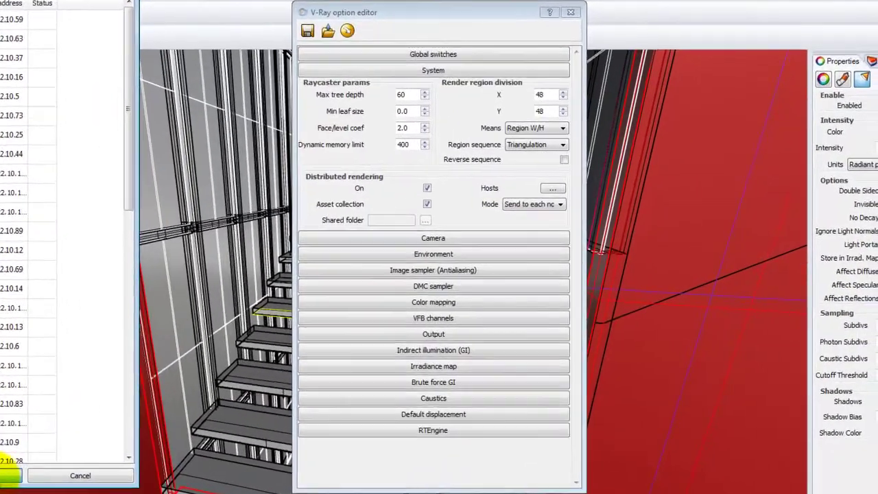
{"action": "left_click", "coordinate": [126, 449]}
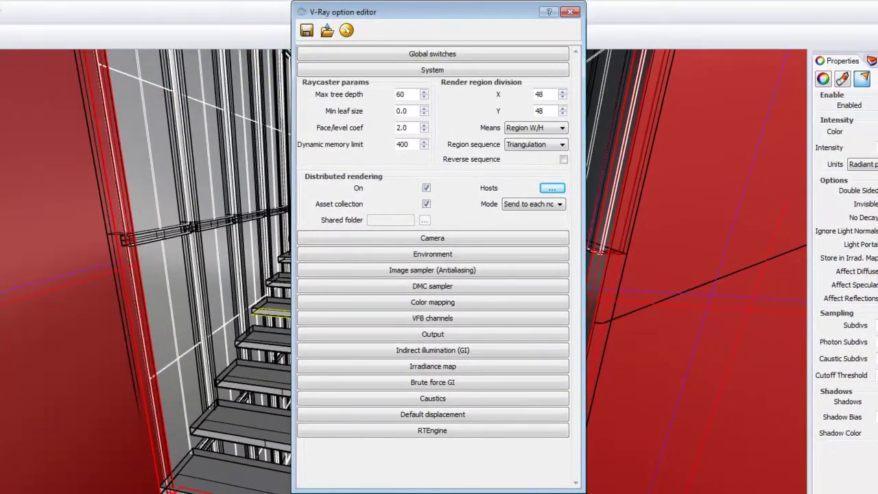
{"action": "left_click", "coordinate": [402, 70]}
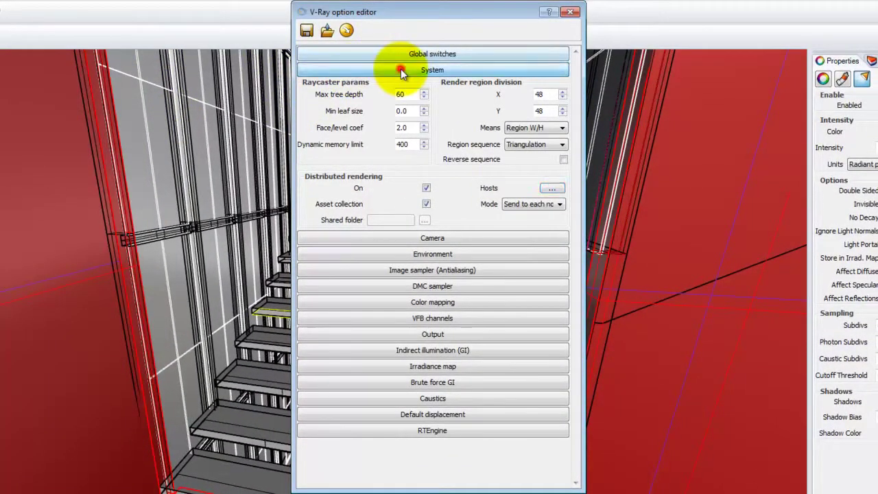
Review the output size in the V-Ray render options and render the interior stair view at 640 x 338
{"action": "left_click", "coordinate": [412, 180]}
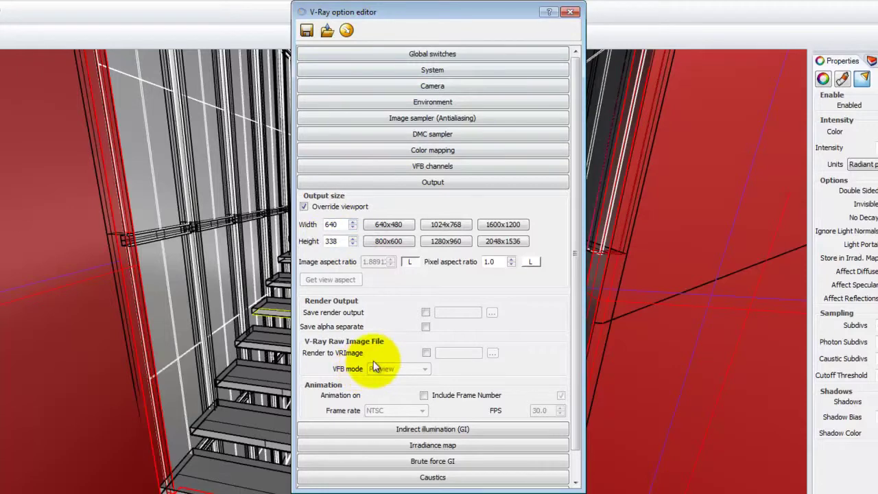
{"action": "left_click", "coordinate": [568, 11]}
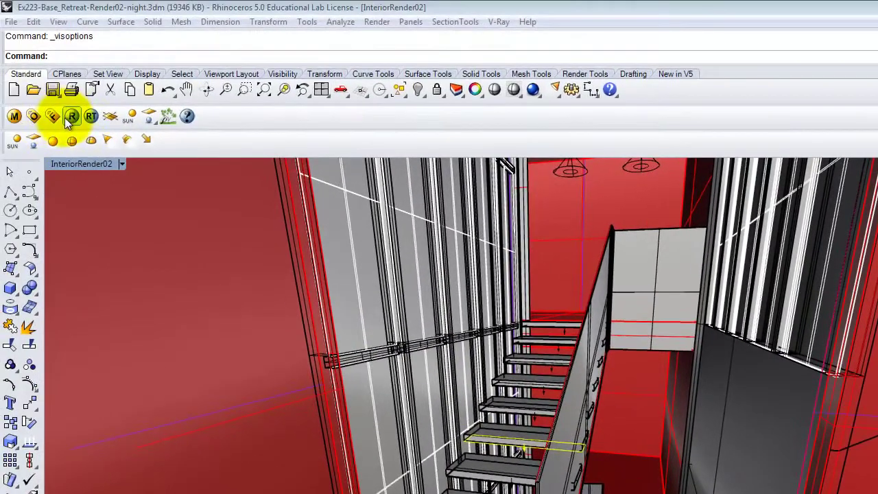
{"action": "left_click", "coordinate": [71, 116]}
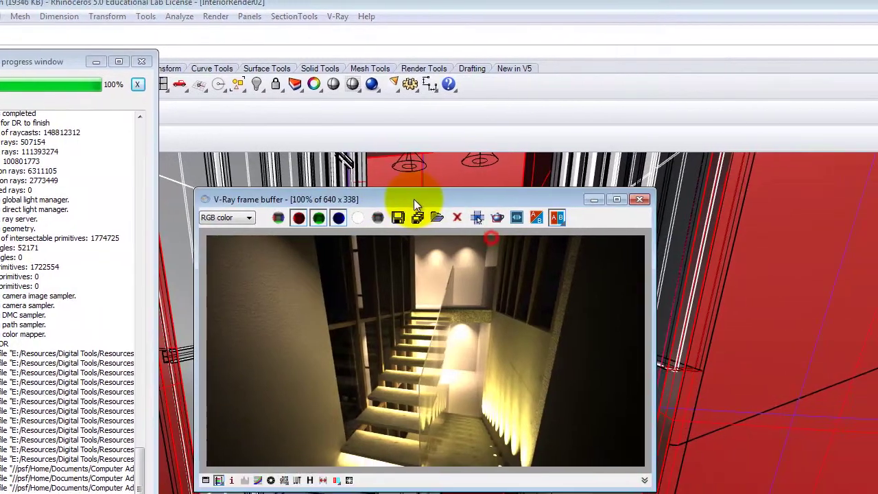
{"action": "left_click_drag", "start_coordinate": [414, 199], "coordinate": [419, 186]}
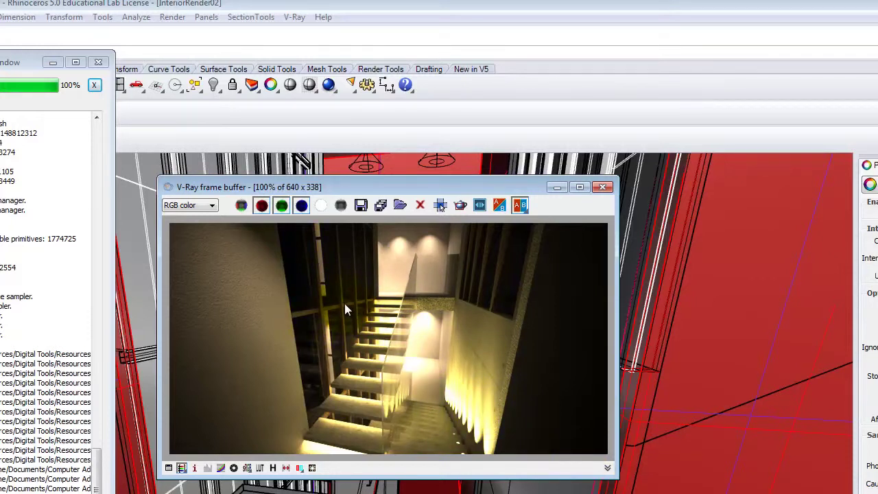
{"action": "left_click_drag", "start_coordinate": [184, 189], "coordinate": [233, 170]}
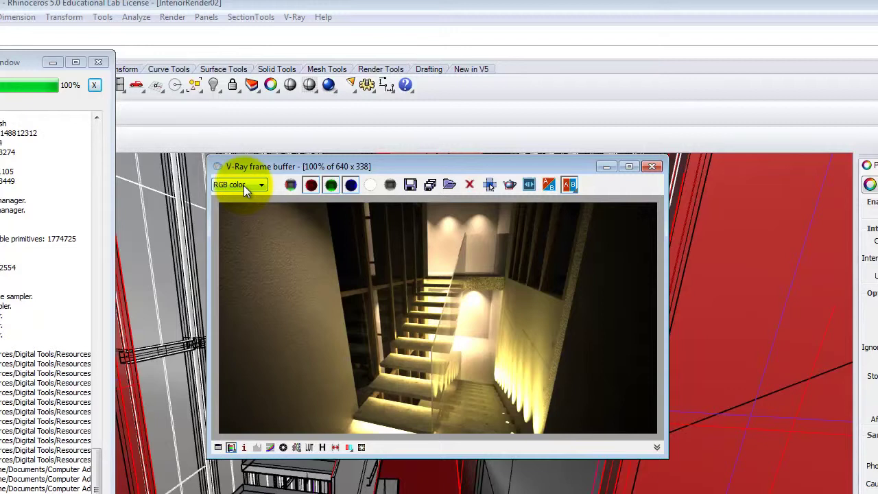
Compare the render's Alpha channel with its RGB color channel in the frame buffer
{"action": "left_click", "coordinate": [243, 185]}
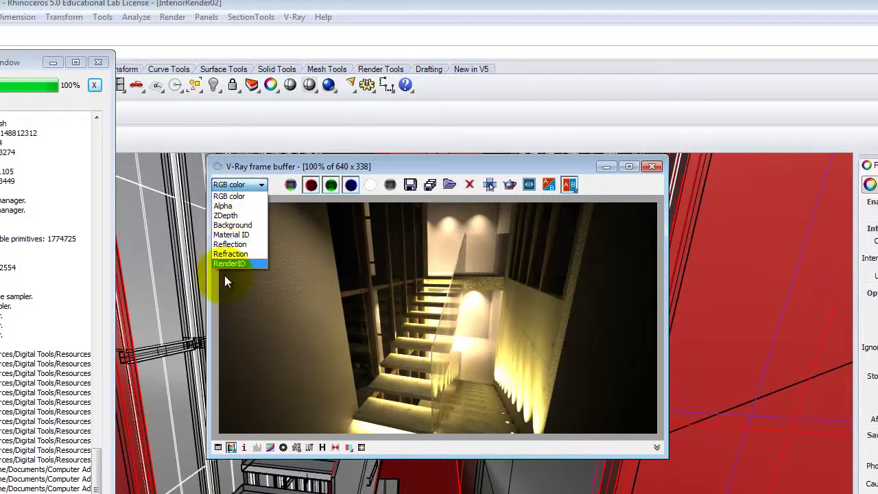
{"action": "left_click", "coordinate": [228, 206]}
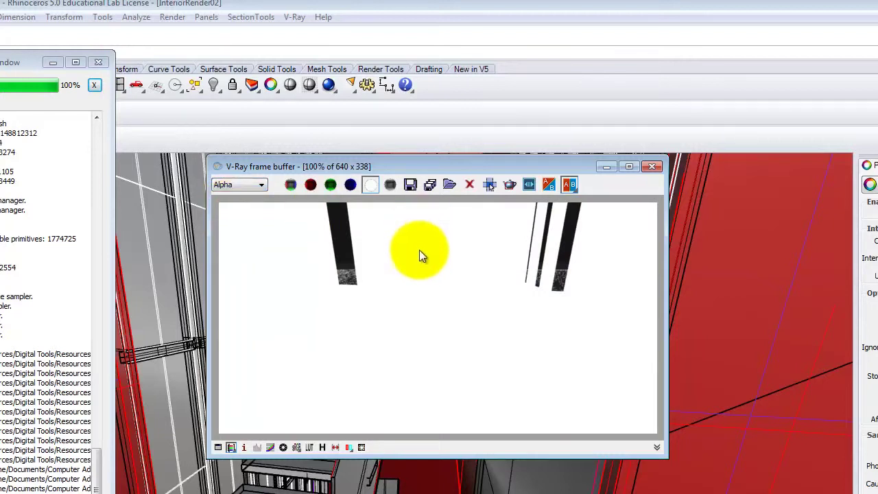
{"action": "left_click", "coordinate": [255, 186]}
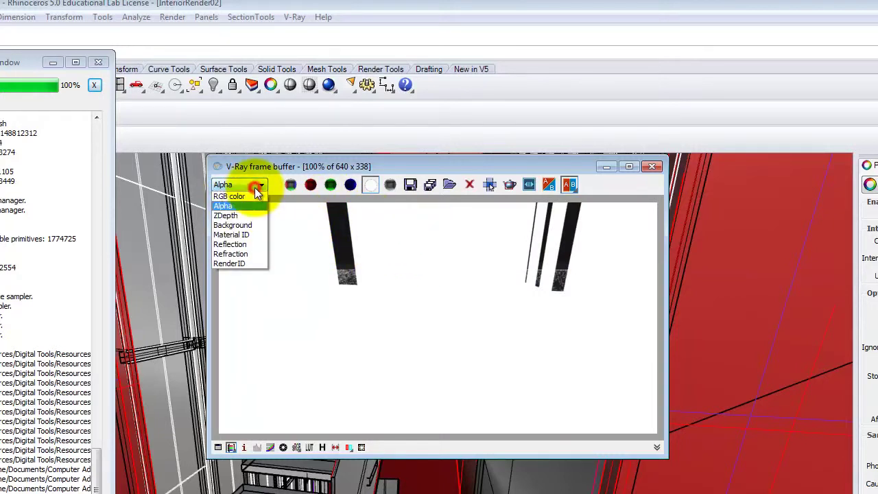
{"action": "left_click", "coordinate": [241, 197]}
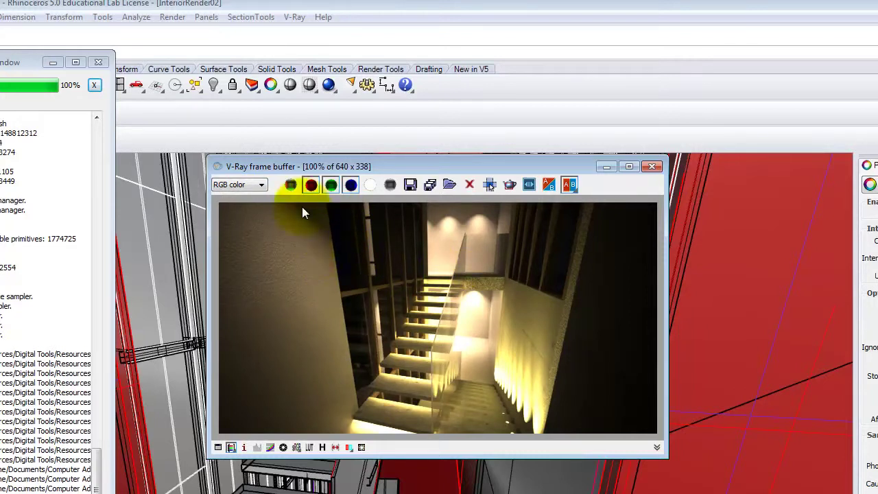
{"action": "left_click", "coordinate": [257, 185]}
{"action": "left_click", "coordinate": [261, 205]}
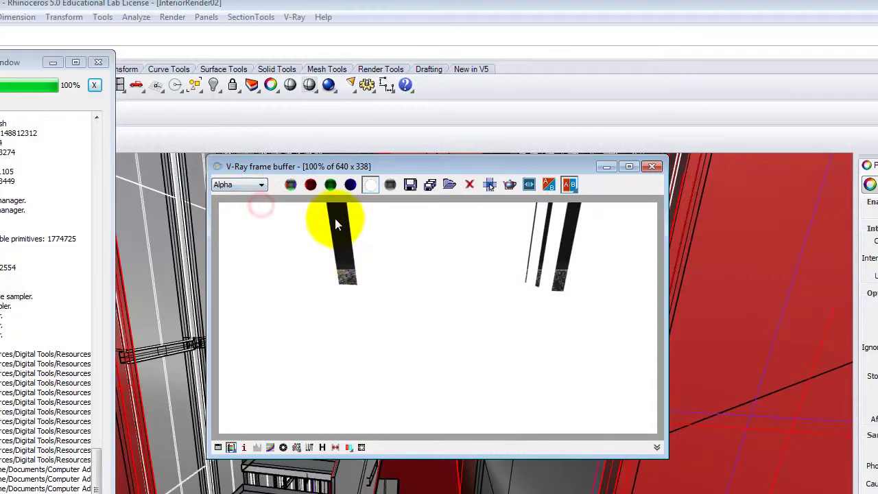
View the ZDepth, Background and Material ID channels of the render
{"action": "left_click", "coordinate": [241, 185]}
{"action": "left_click", "coordinate": [241, 215]}
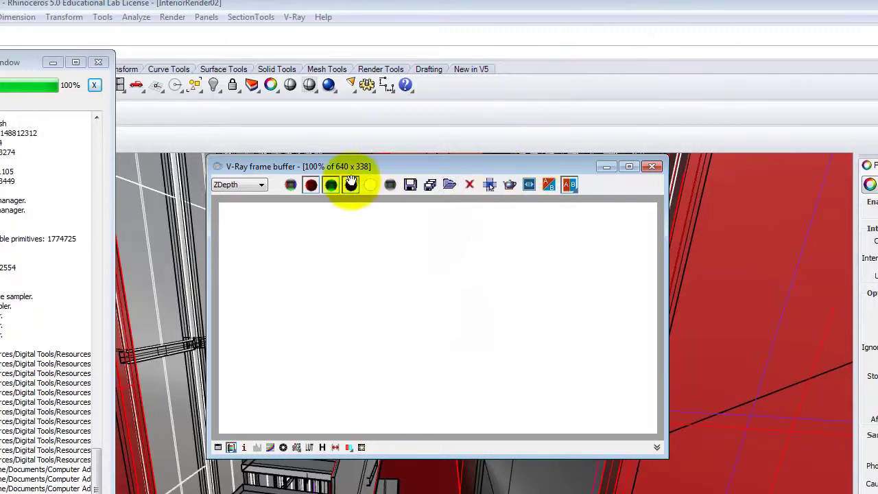
{"action": "left_click", "coordinate": [245, 185]}
{"action": "left_click", "coordinate": [254, 223]}
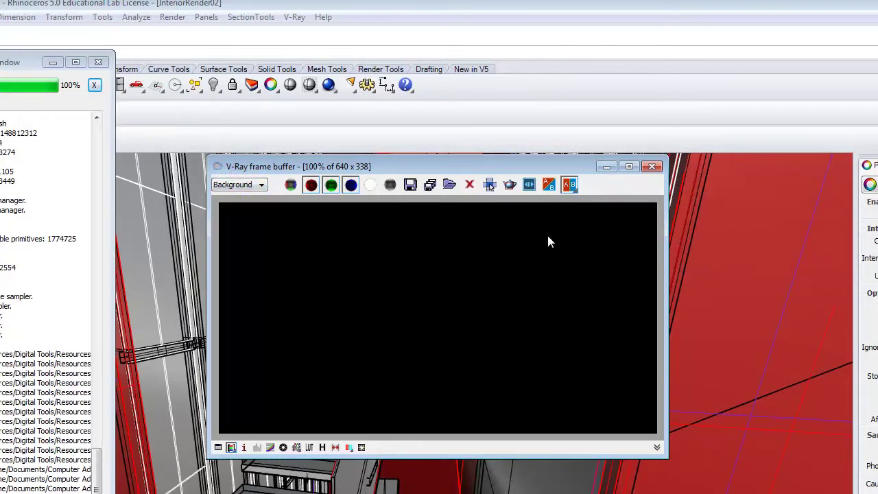
{"action": "left_click", "coordinate": [260, 185]}
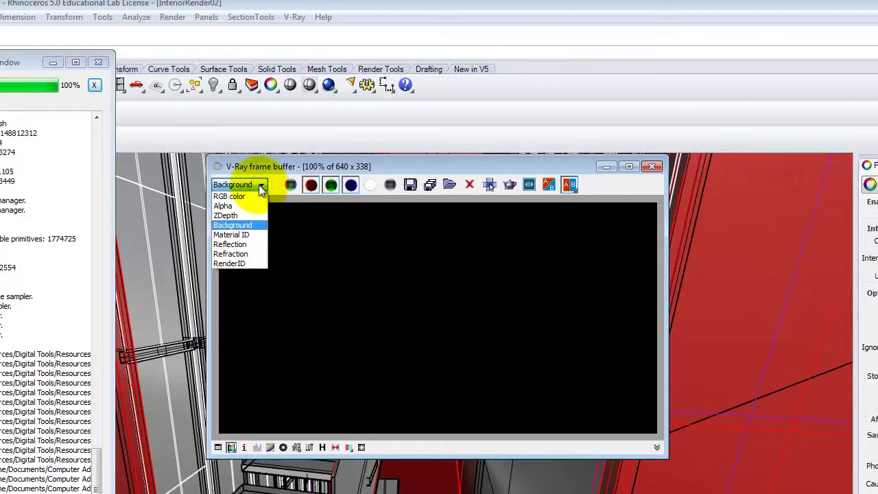
{"action": "left_click", "coordinate": [247, 235]}
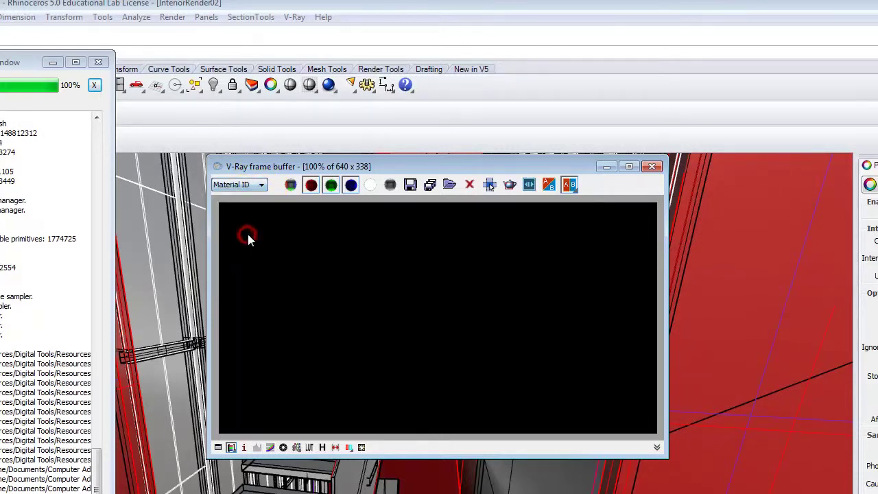
View the Reflection and RenderID channels of the render
{"action": "left_click", "coordinate": [247, 184]}
{"action": "left_click", "coordinate": [253, 245]}
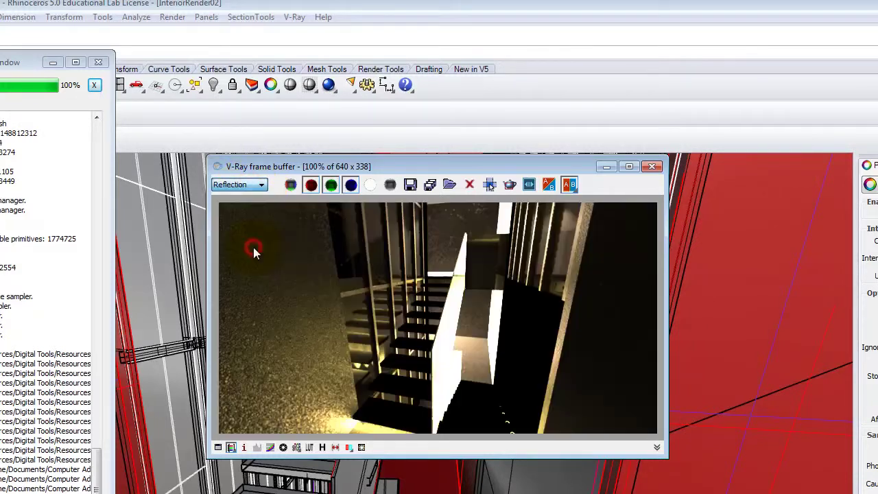
{"action": "left_click", "coordinate": [243, 185]}
{"action": "left_click", "coordinate": [256, 264]}
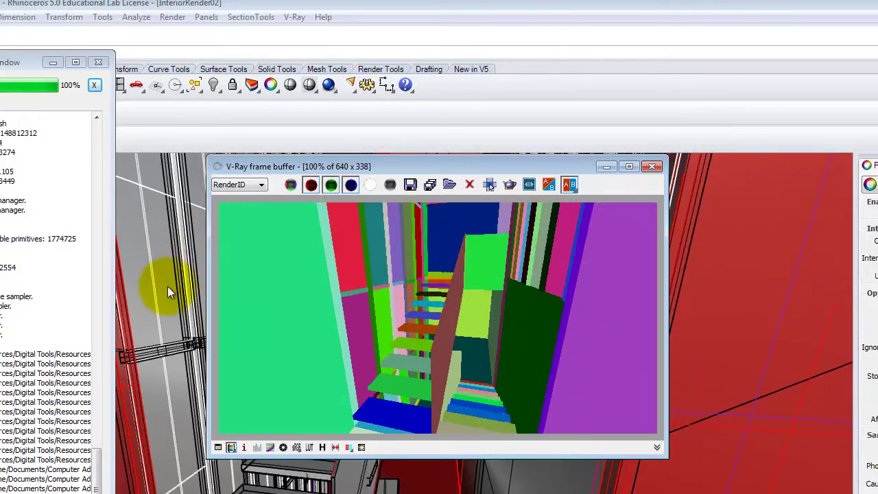
Recheck the Material ID and Reflection channels and return the frame buffer to RGB color
{"action": "left_click", "coordinate": [255, 185]}
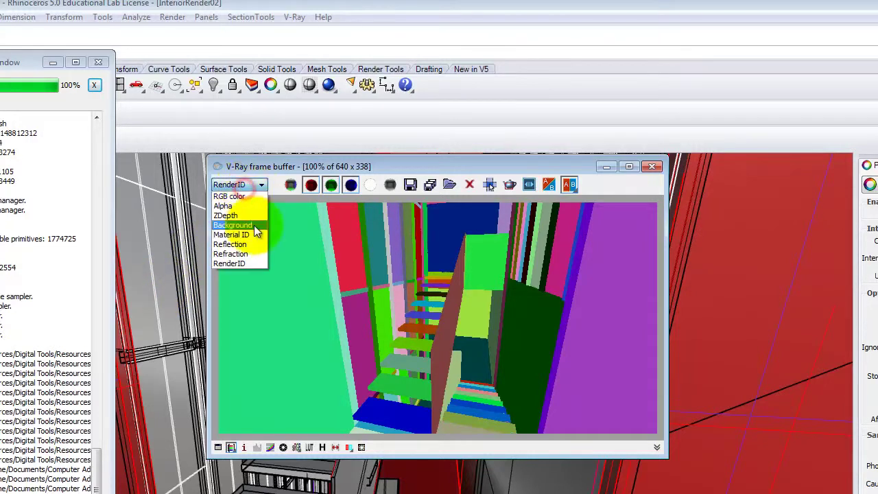
{"action": "left_click", "coordinate": [244, 235]}
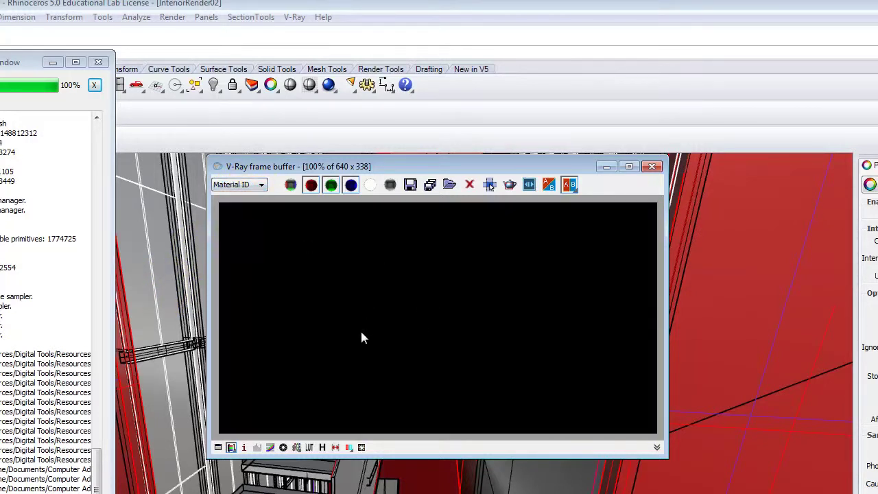
{"action": "left_click", "coordinate": [255, 185]}
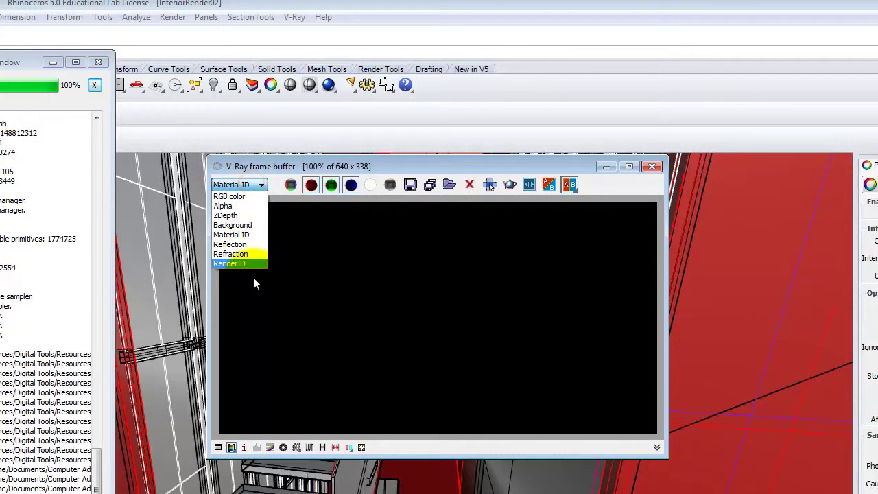
{"action": "left_click", "coordinate": [242, 247]}
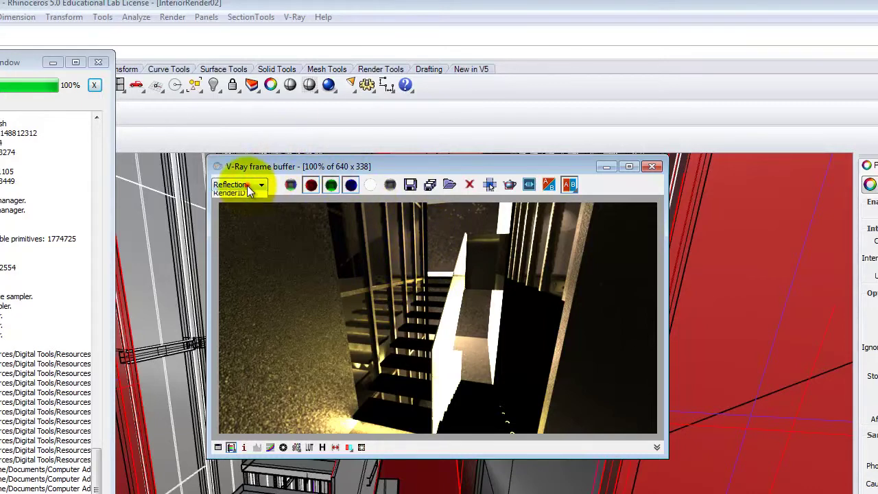
{"action": "left_click", "coordinate": [247, 185]}
{"action": "left_click", "coordinate": [241, 197]}
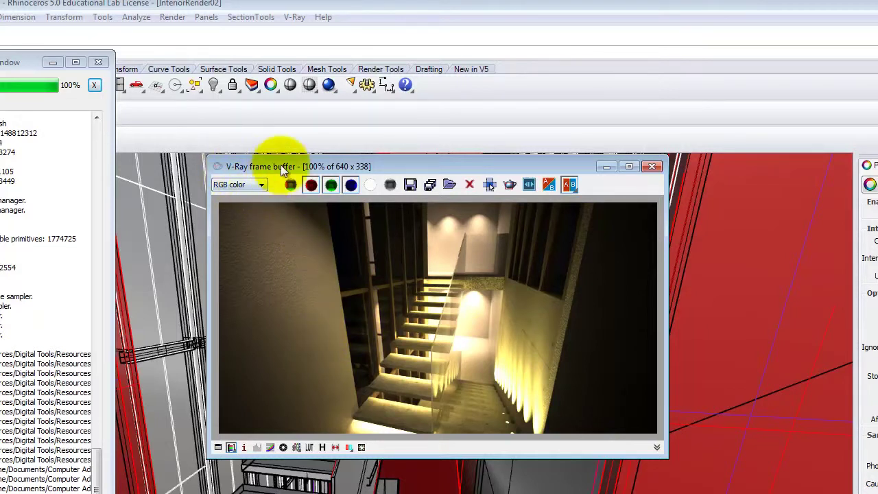
{"action": "left_click_drag", "start_coordinate": [319, 166], "coordinate": [310, 159]}
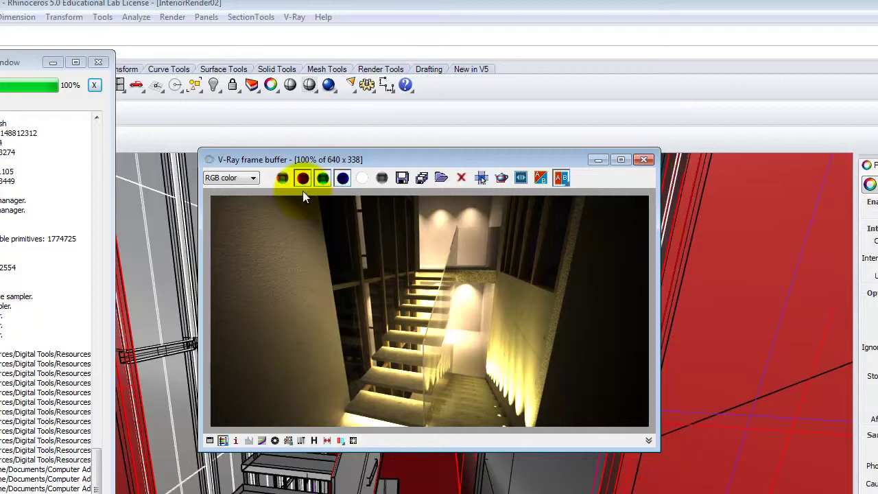
{"action": "left_click_drag", "start_coordinate": [262, 157], "coordinate": [317, 131]}
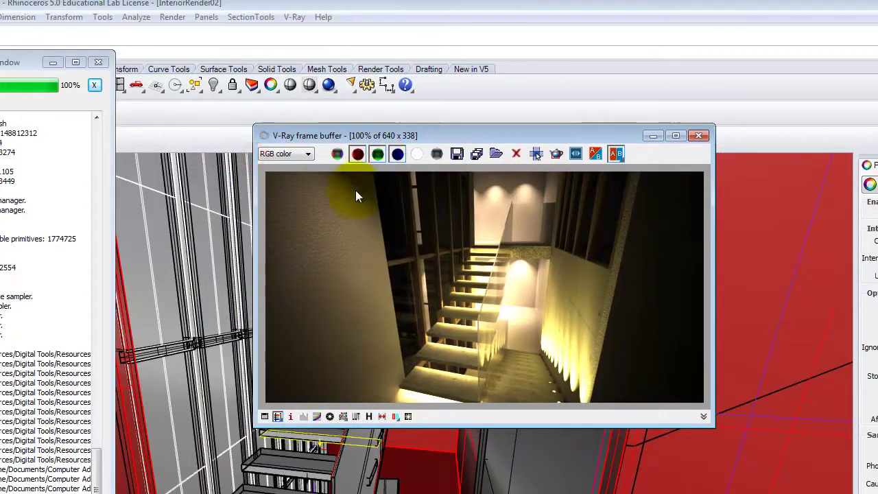
{"action": "left_click", "coordinate": [286, 154]}
{"action": "left_click", "coordinate": [343, 131]}
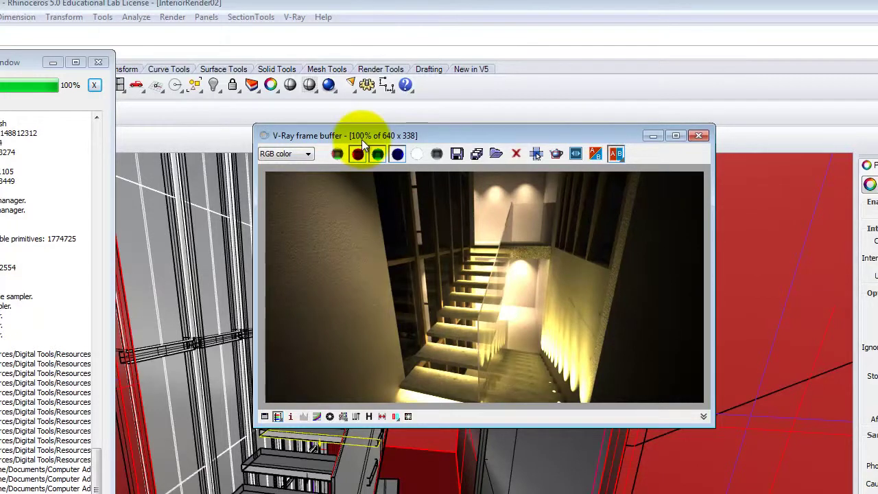
{"action": "left_click", "coordinate": [398, 154]}
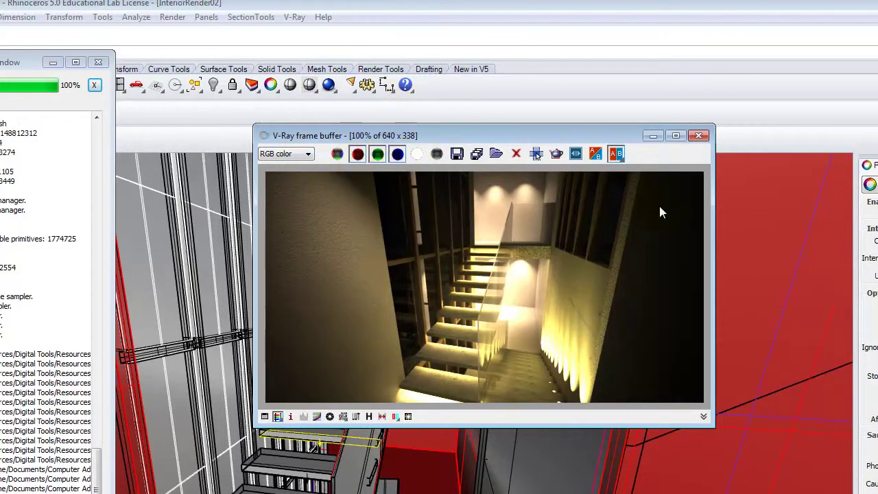
{"action": "left_click", "coordinate": [585, 299]}
{"action": "left_click", "coordinate": [562, 324]}
{"action": "left_click", "coordinate": [478, 156]}
{"action": "left_click", "coordinate": [678, 404]}
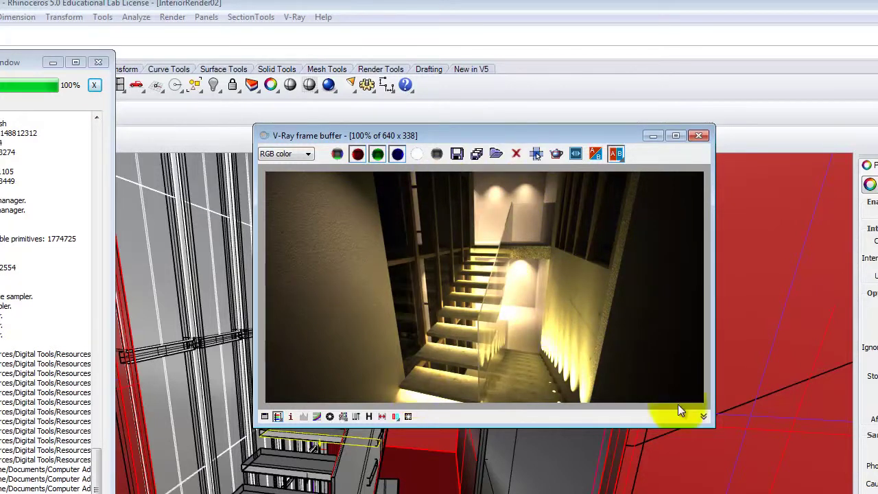
{"action": "left_click", "coordinate": [400, 195]}
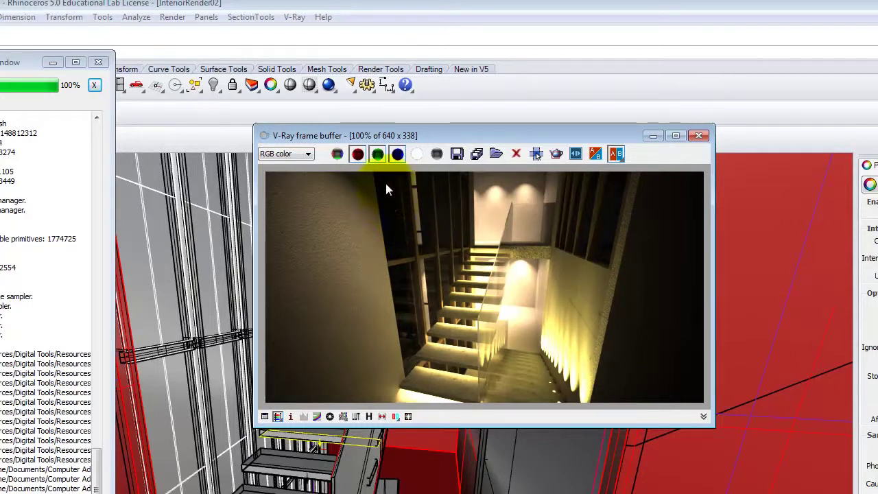
{"action": "left_click", "coordinate": [400, 160]}
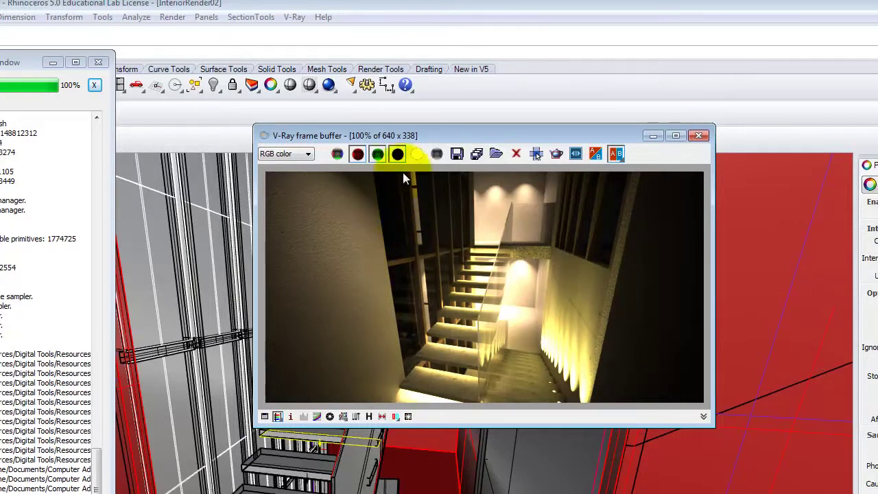
{"action": "left_click", "coordinate": [382, 205]}
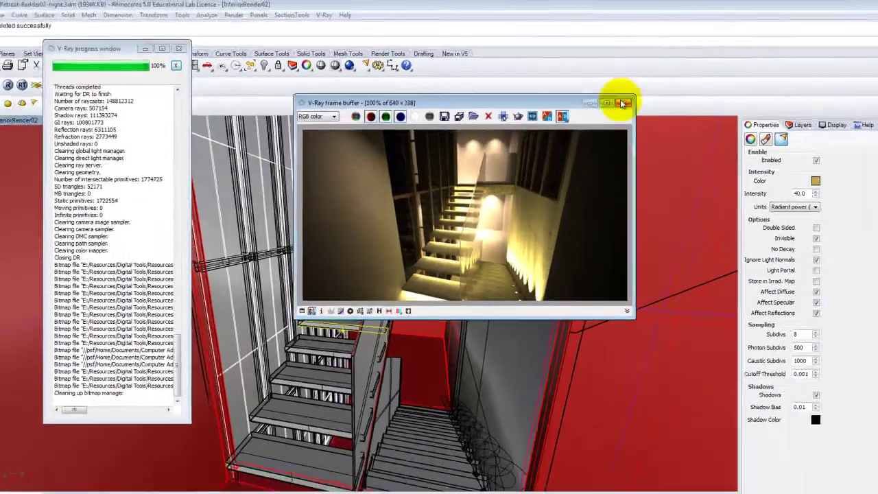
Close the V-Ray frame buffer and open the V-Ray material editor
{"action": "left_click", "coordinate": [698, 135]}
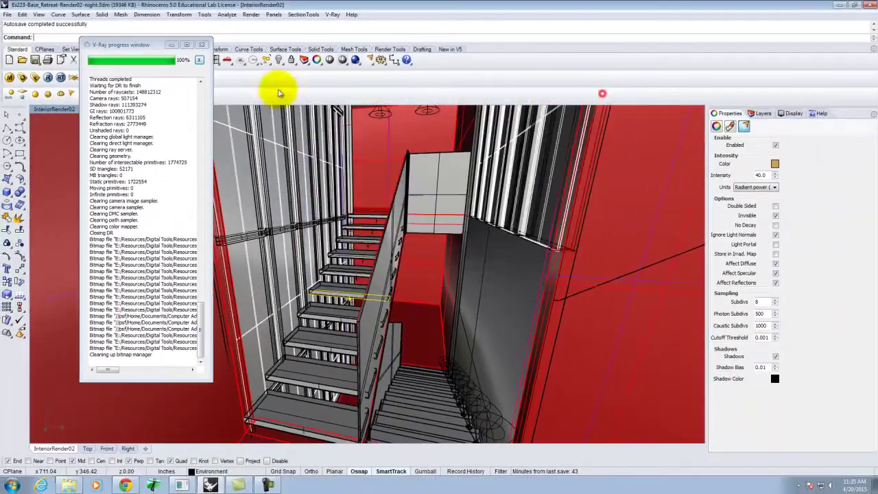
{"action": "left_click", "coordinate": [22, 78]}
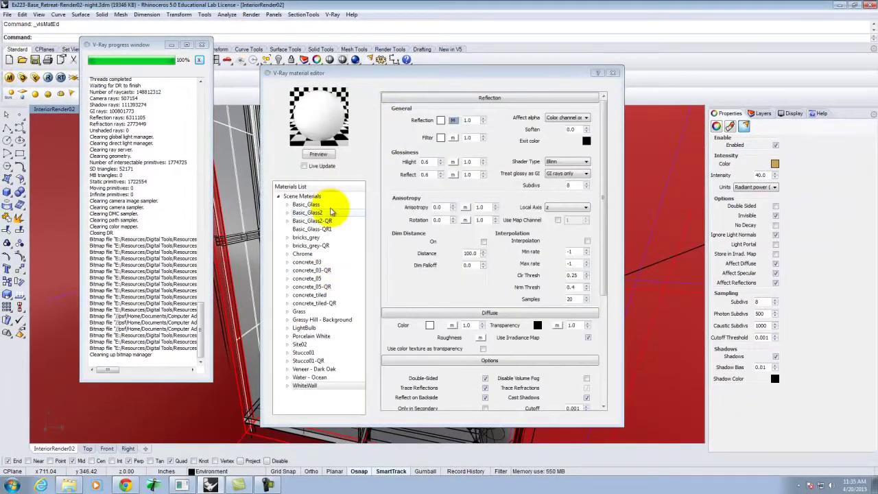